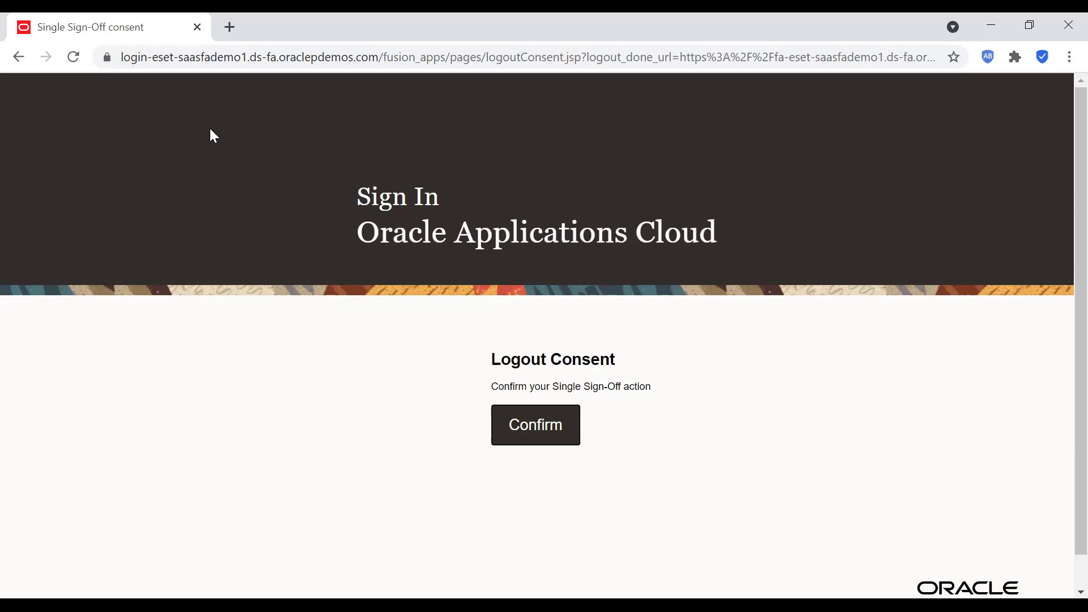
Step: Confirm the single sign-off and sign in to Oracle Applications Cloud as fin_impl, entering the account password
click(532, 433)
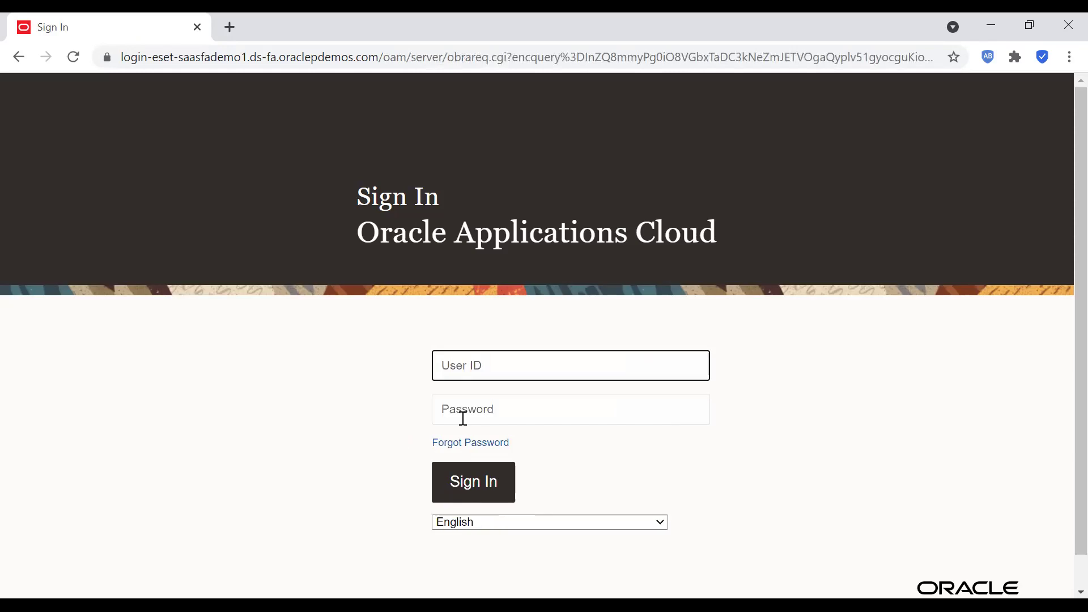
click(493, 366)
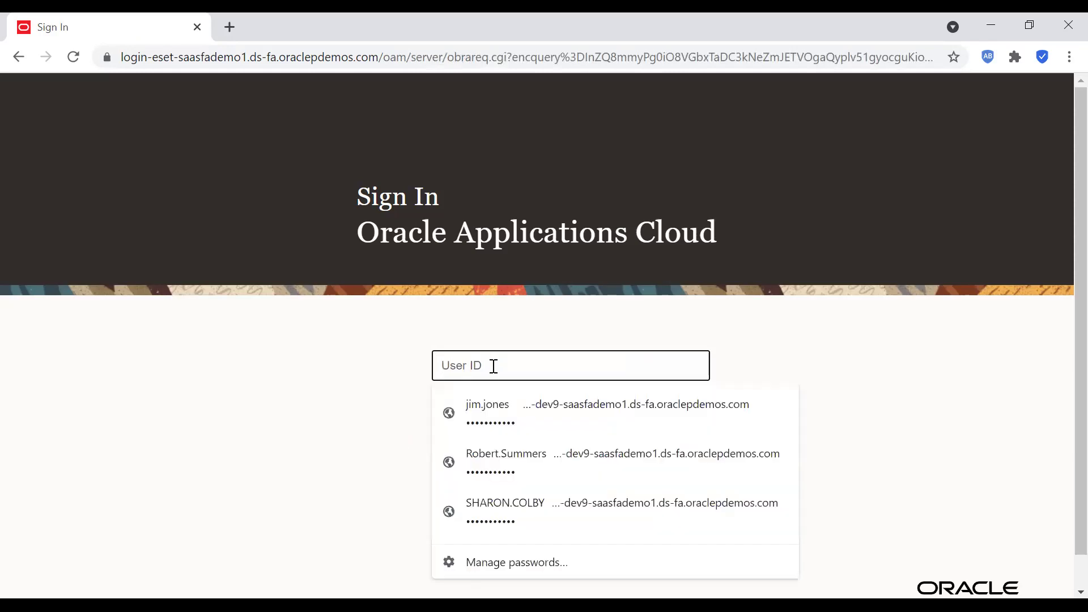
text(fin)
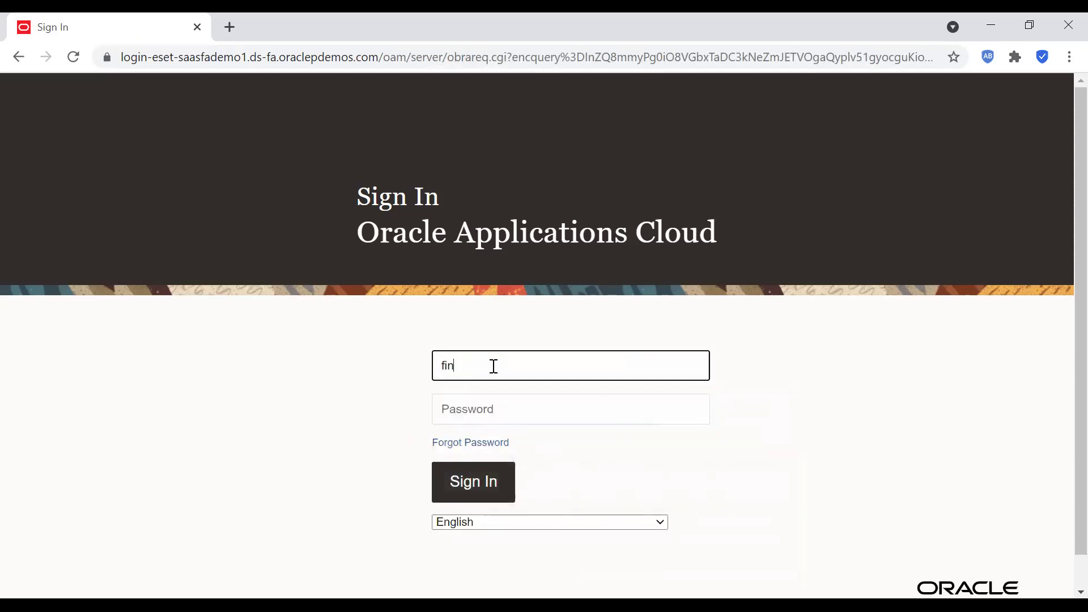
text(_impl)
click(503, 409)
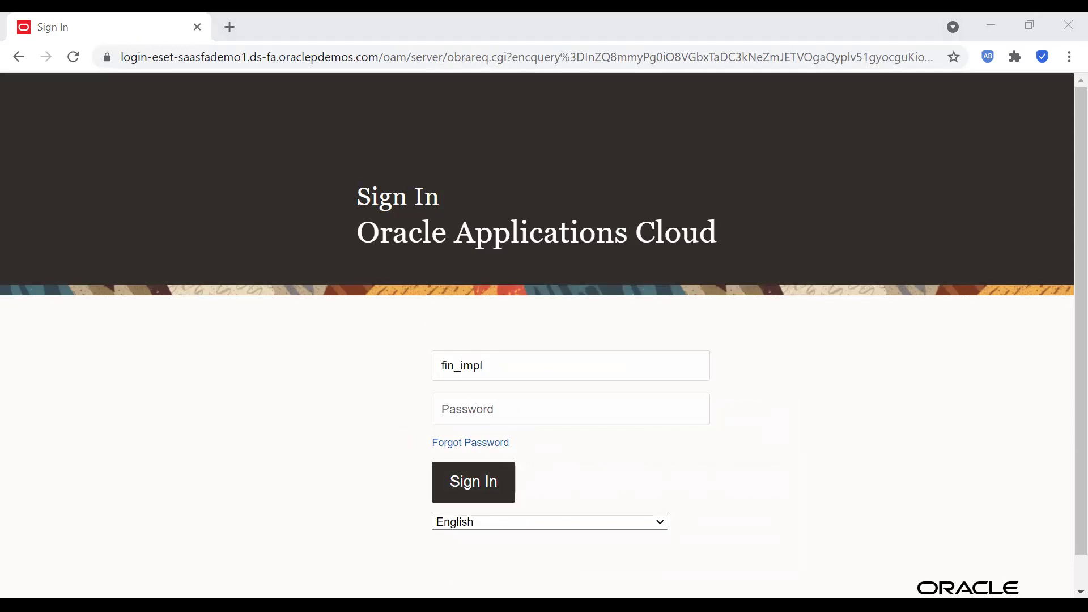
click(494, 416)
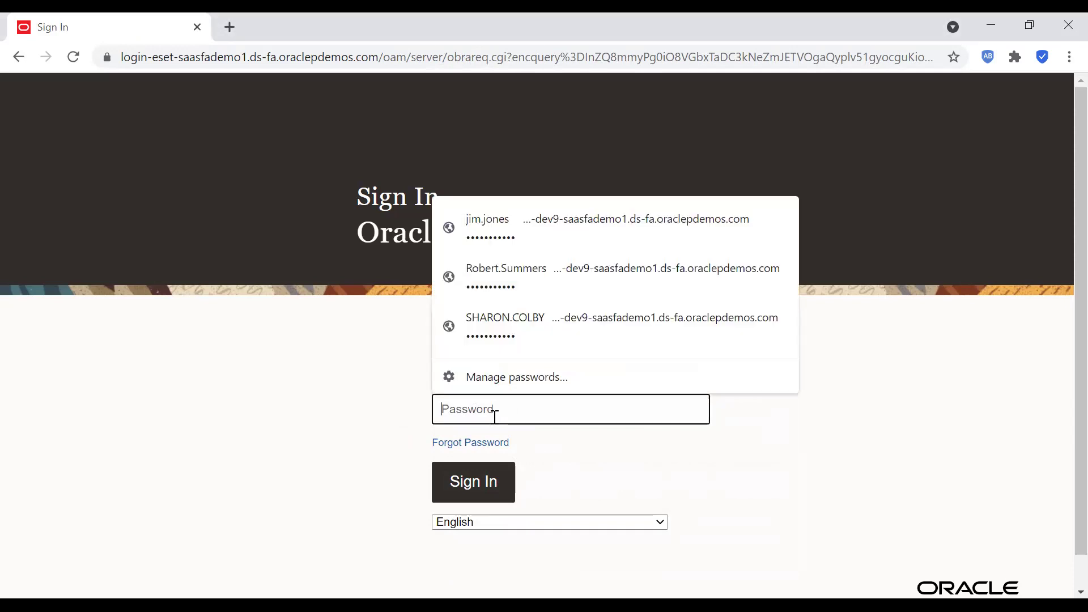
key(ctrl+v)
click(489, 481)
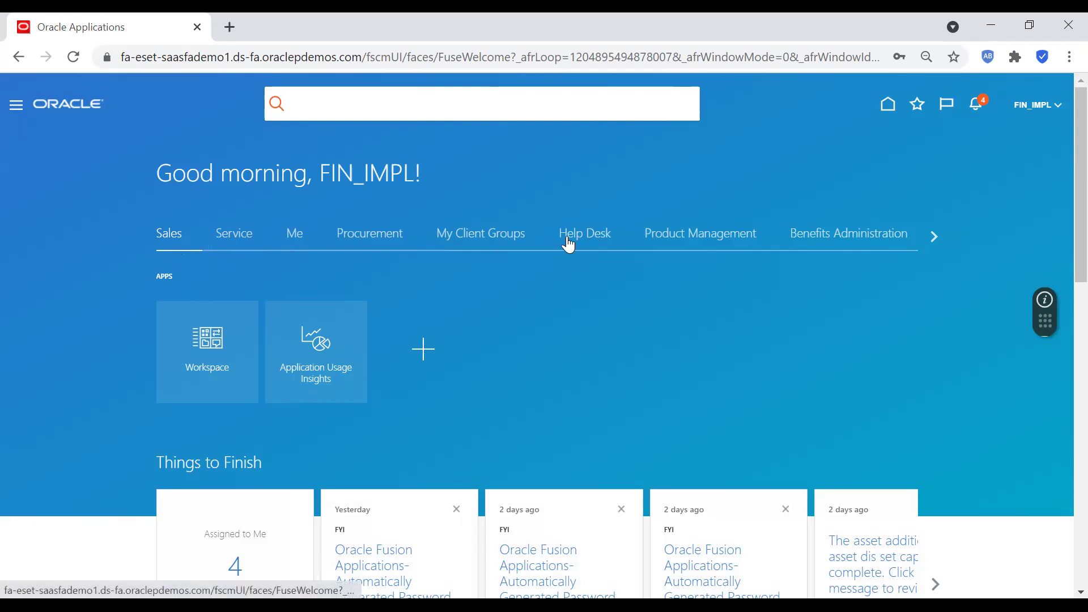
Step: Look through the home page's functional area groups up to Budgetary Control and view the account's Settings and Actions
click(936, 237)
click(935, 237)
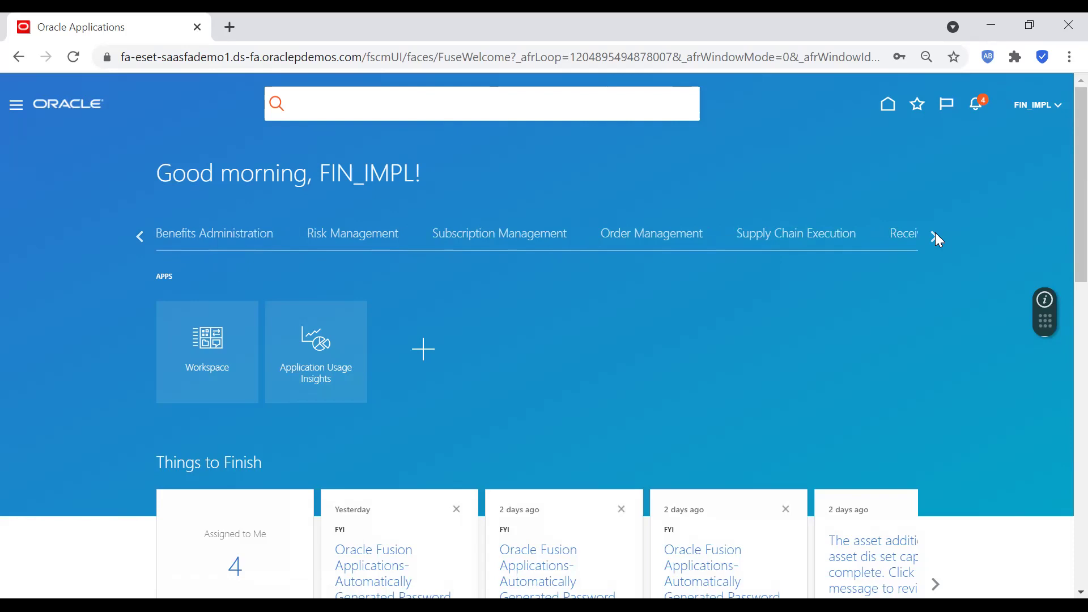
click(935, 237)
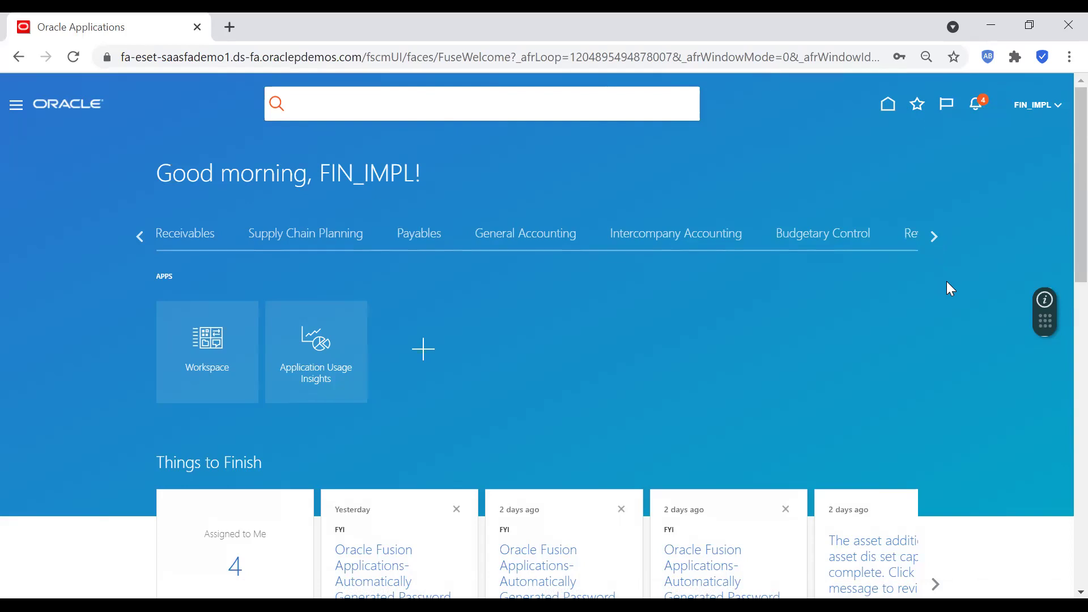
click(1041, 110)
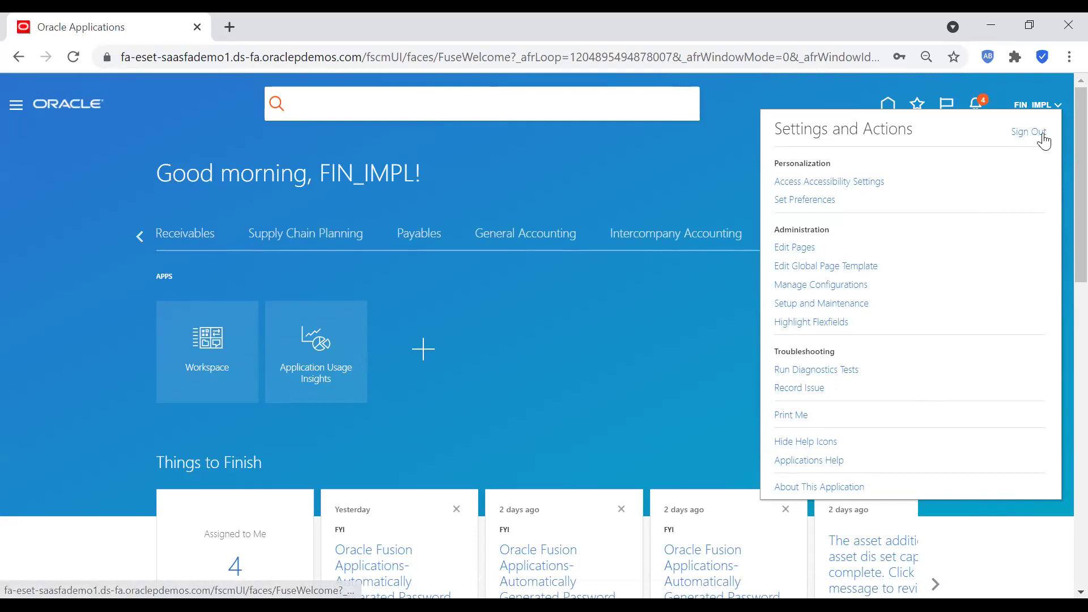
click(693, 183)
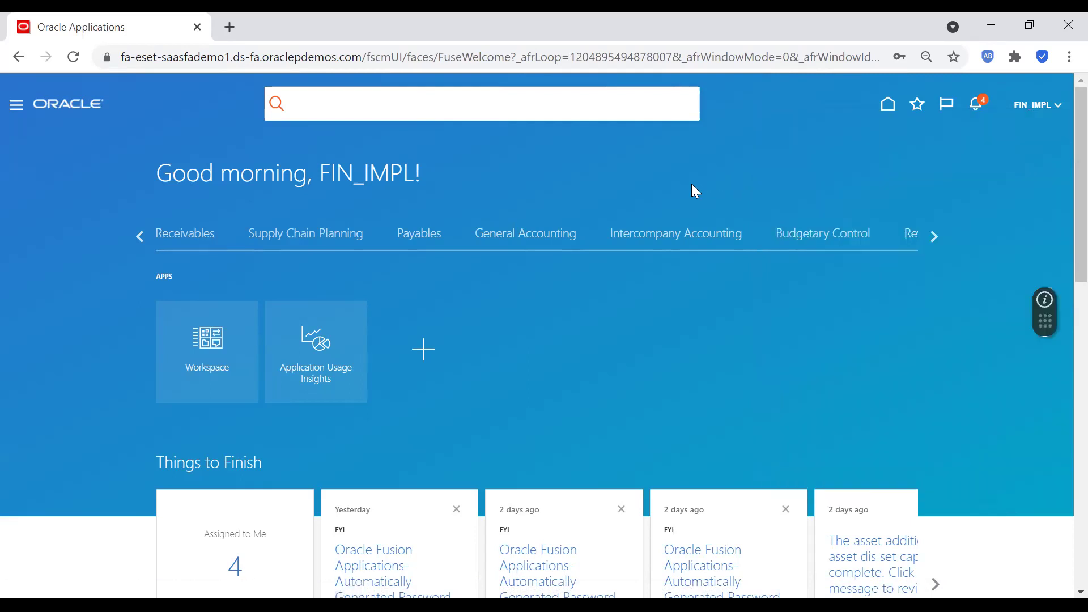
Step: View the Payables entries in the Navigator and return to the home page
click(16, 107)
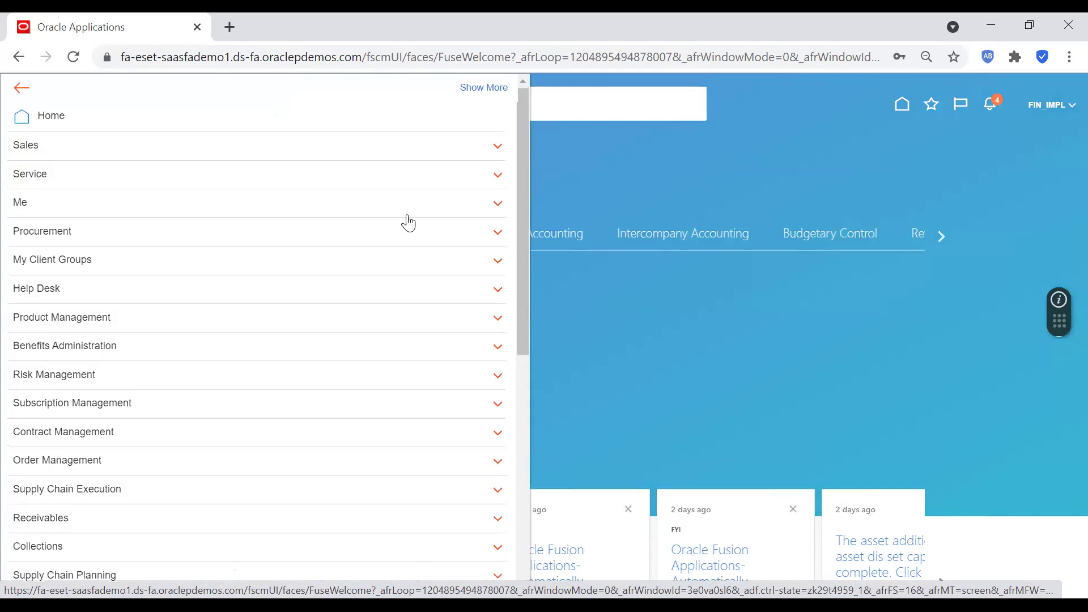
drag(522, 134, 527, 340)
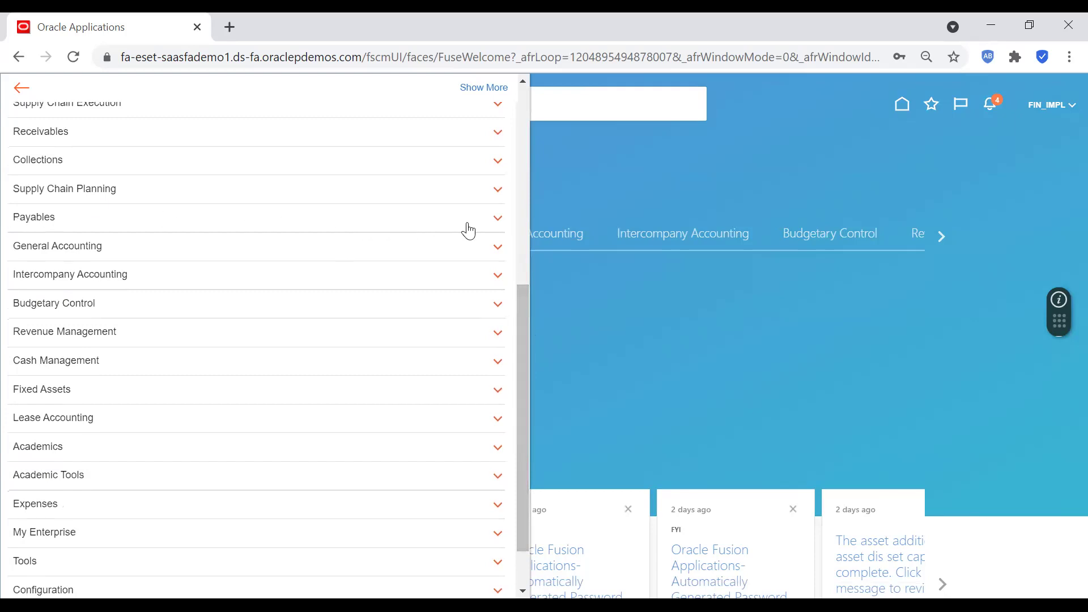
click(498, 218)
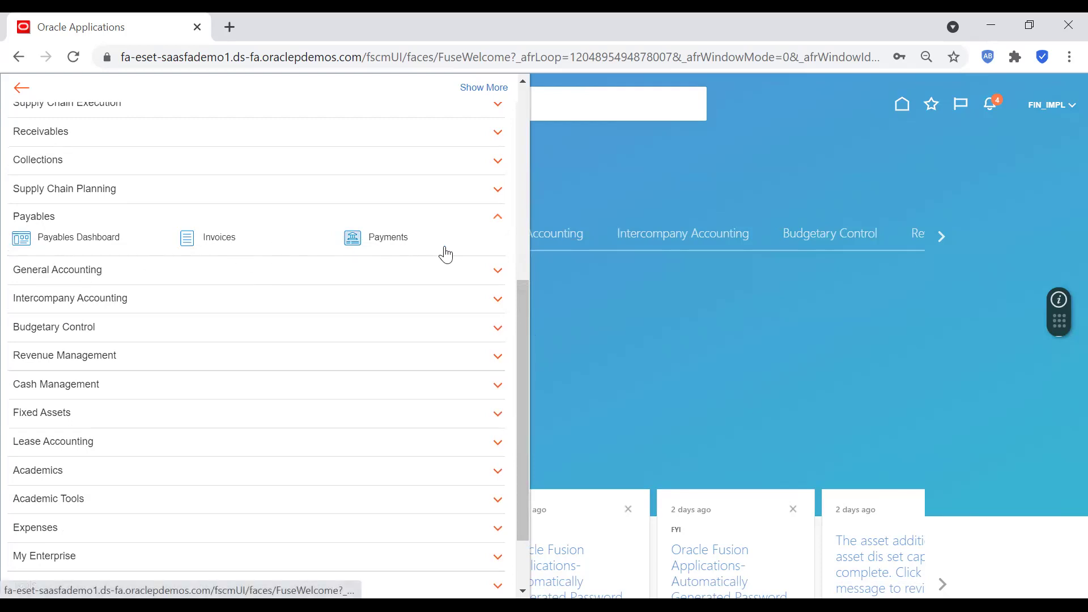
click(616, 170)
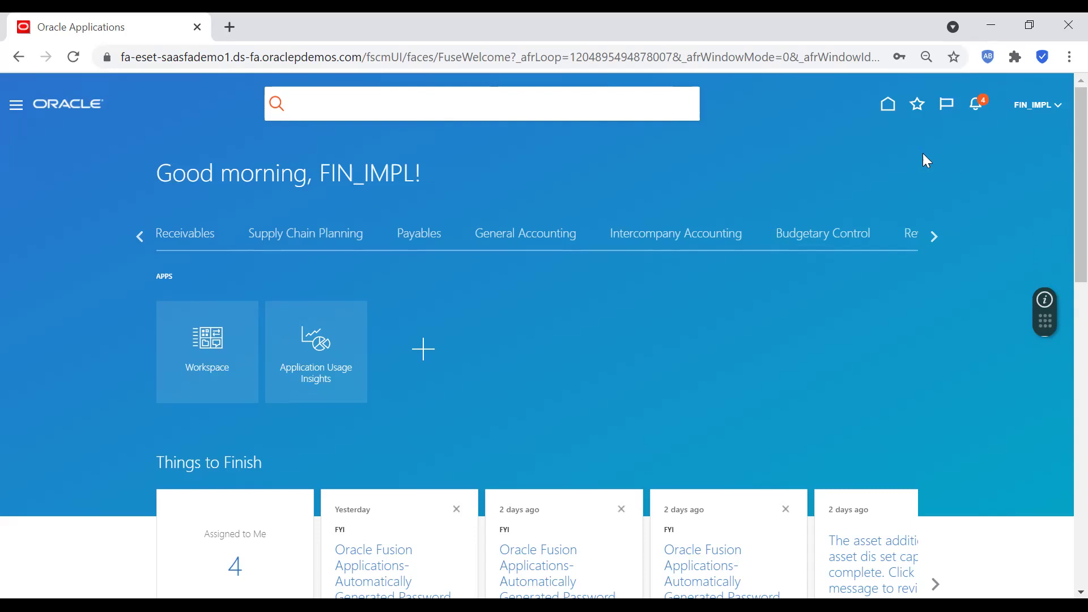
click(890, 112)
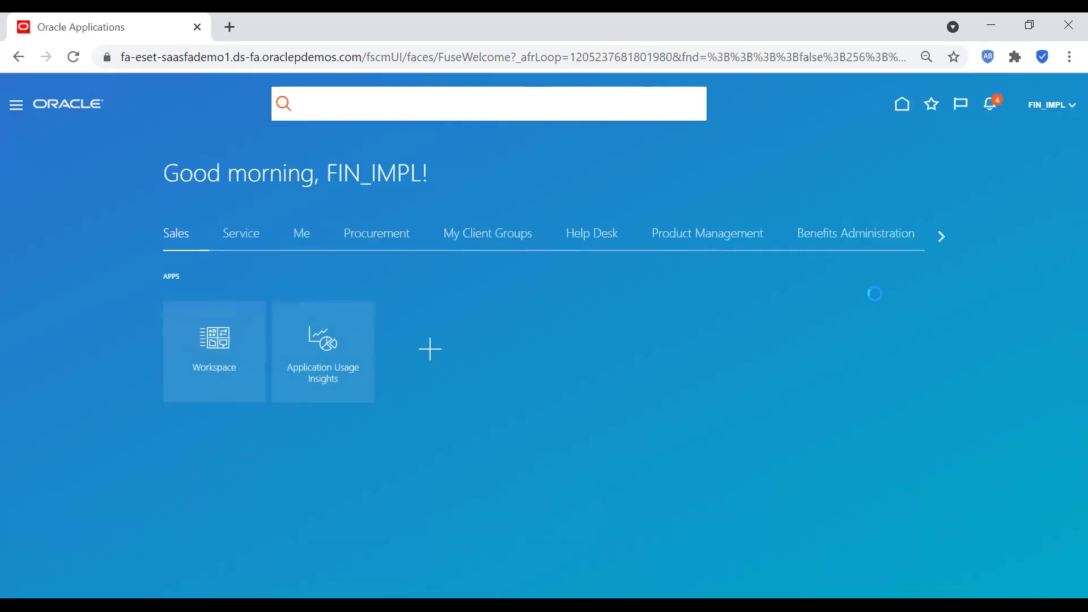
Step: Go to the Offerings page in Setup and Maintenance and select the Financials offering
click(1038, 108)
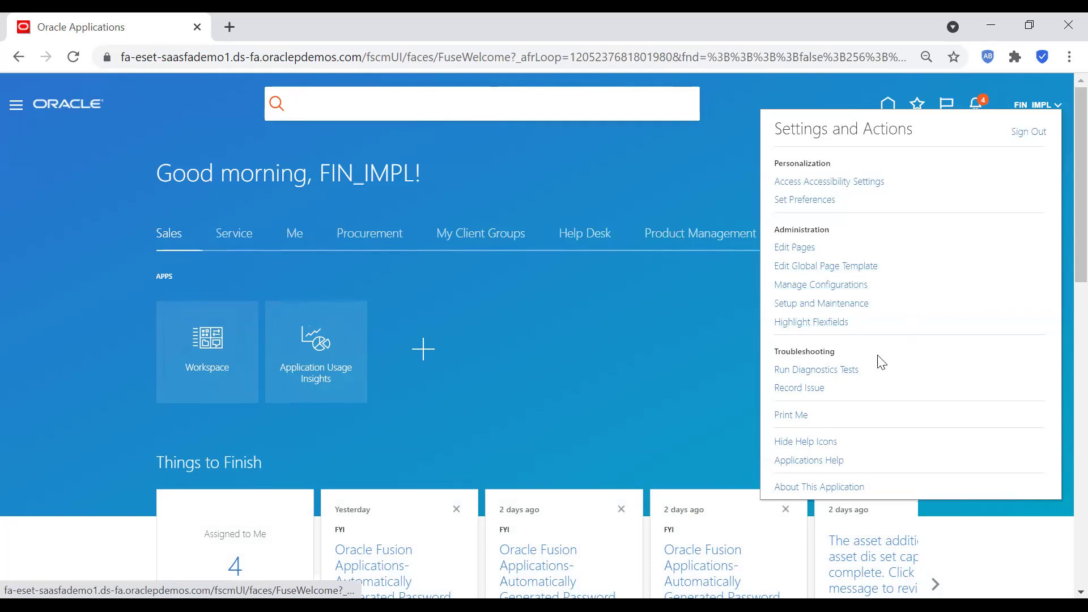
click(831, 305)
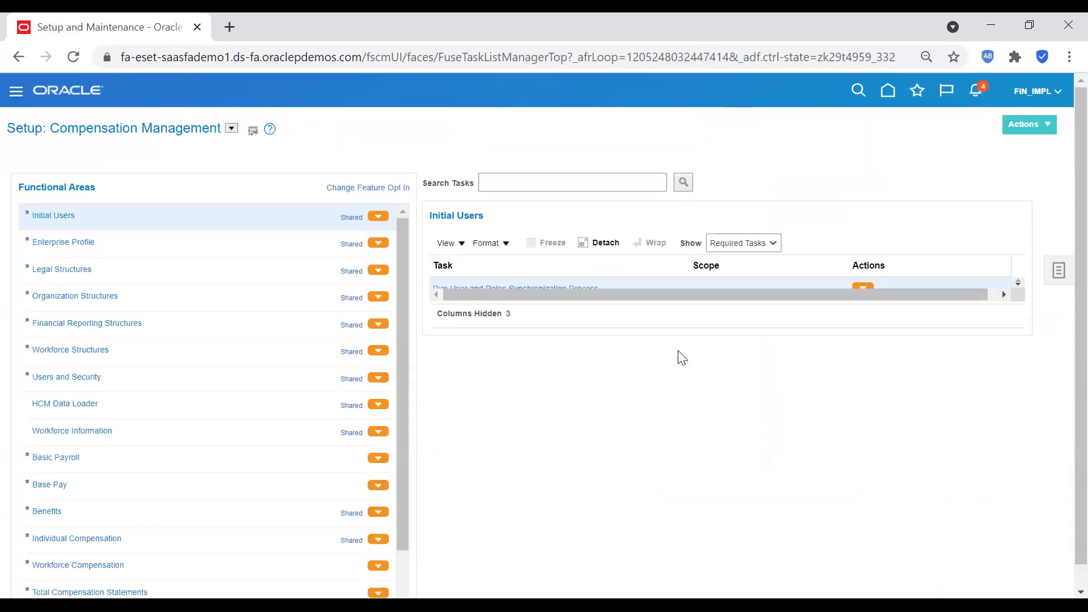
click(1044, 129)
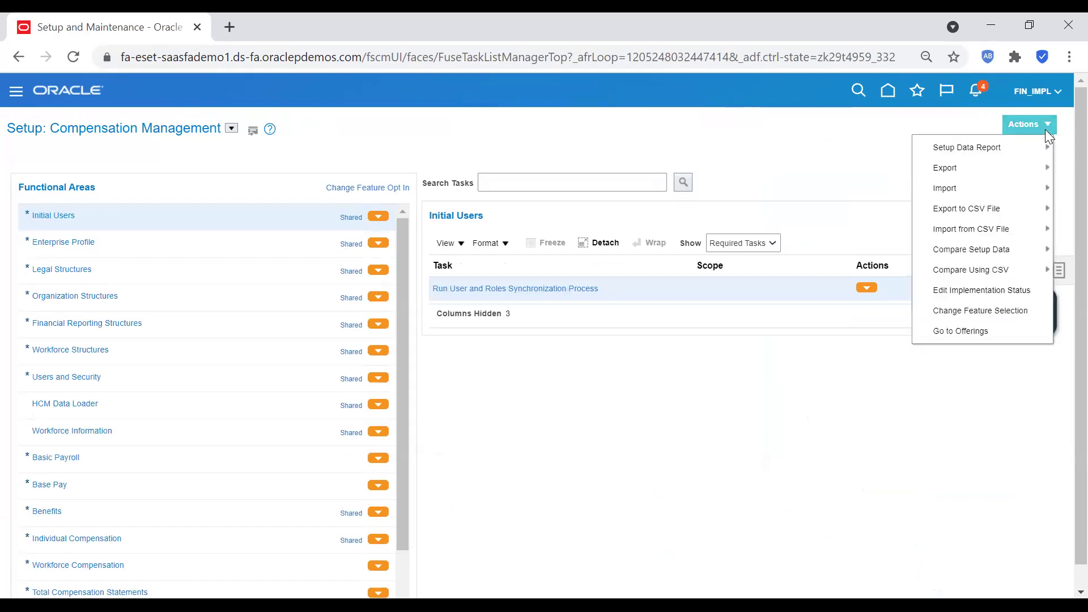
click(979, 331)
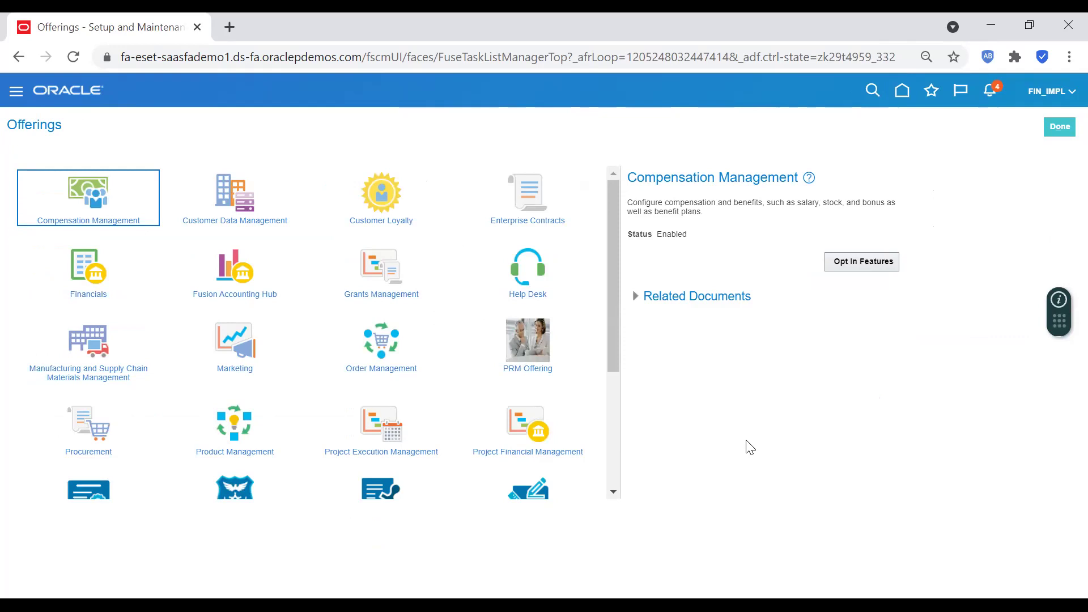
click(130, 278)
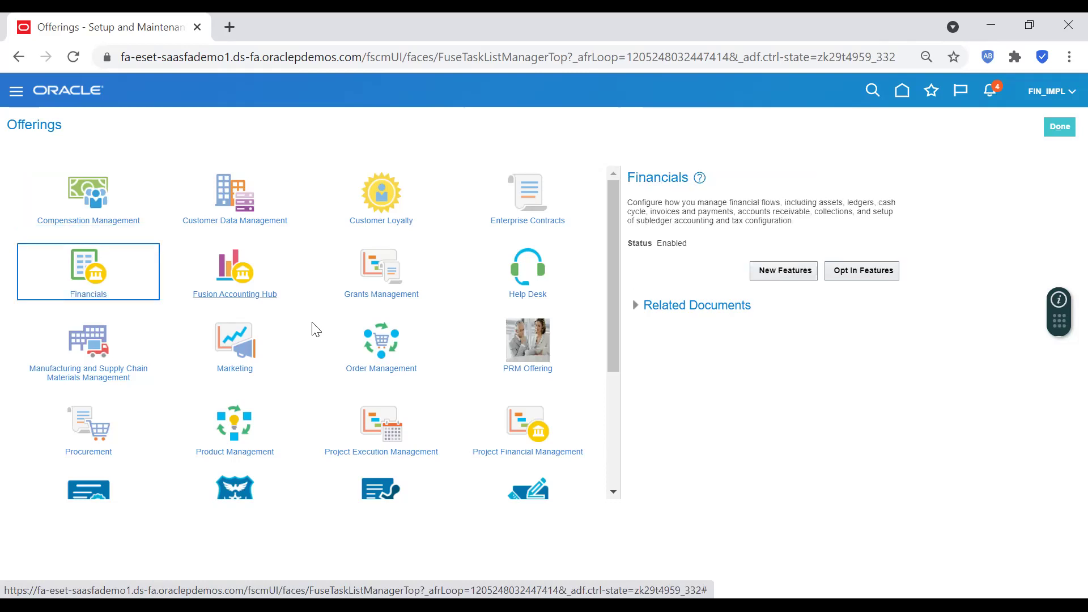
Step: Review the Financials opt-in page and the General Ledger features, and return to Offerings
click(866, 274)
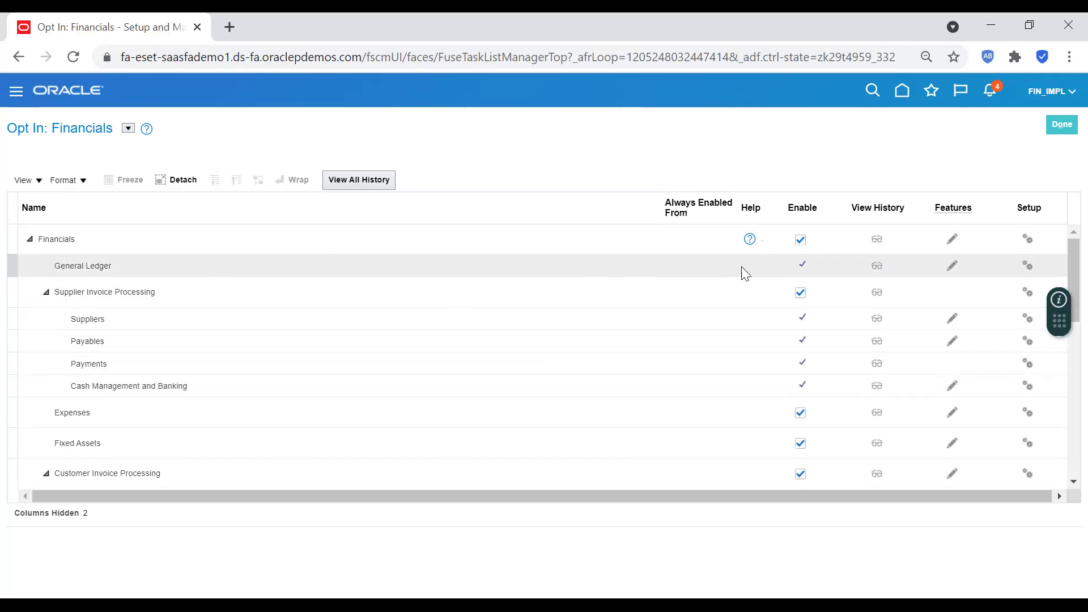
click(950, 266)
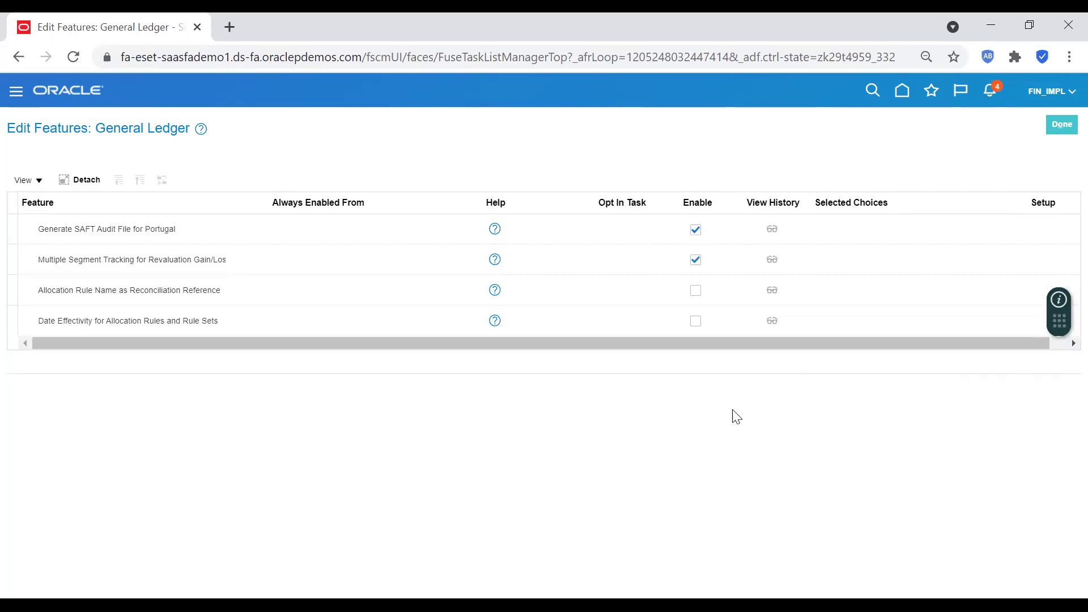
click(1059, 128)
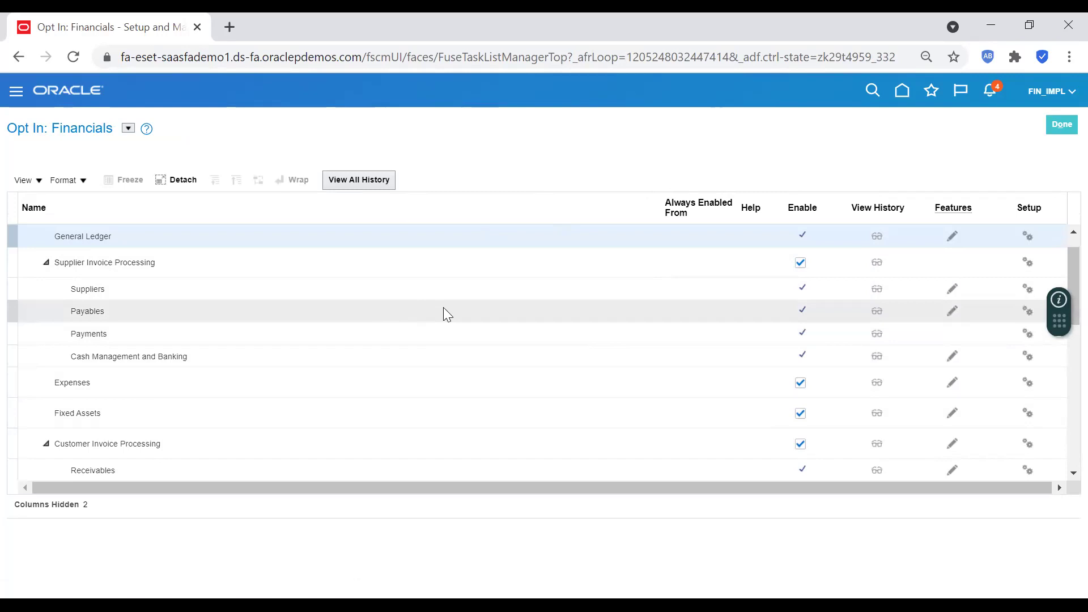
click(1063, 125)
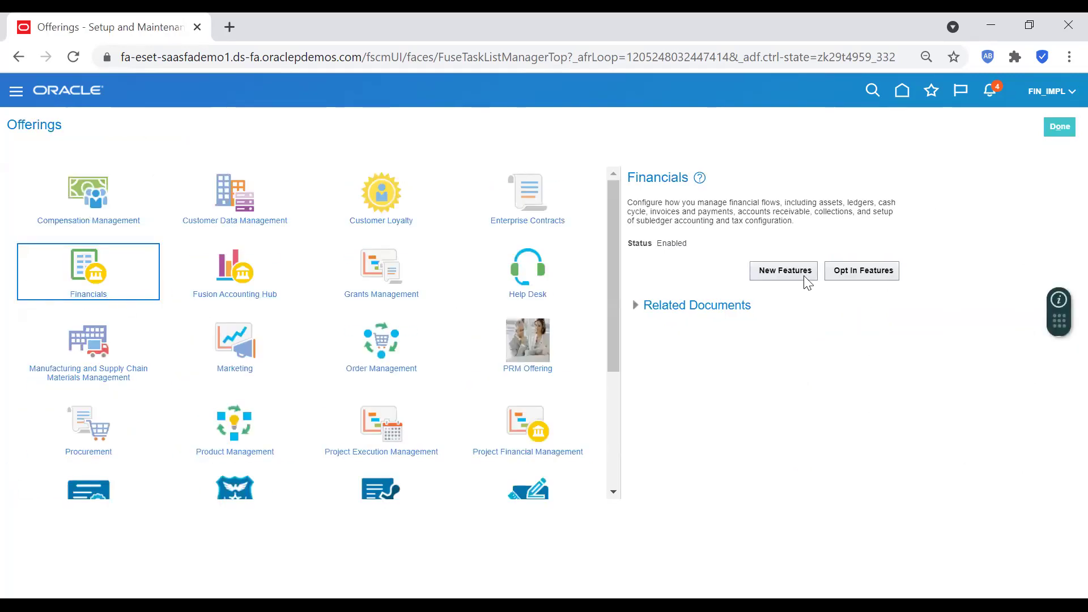
Step: Examine the New Features overview for Financials and return to Offerings
click(774, 280)
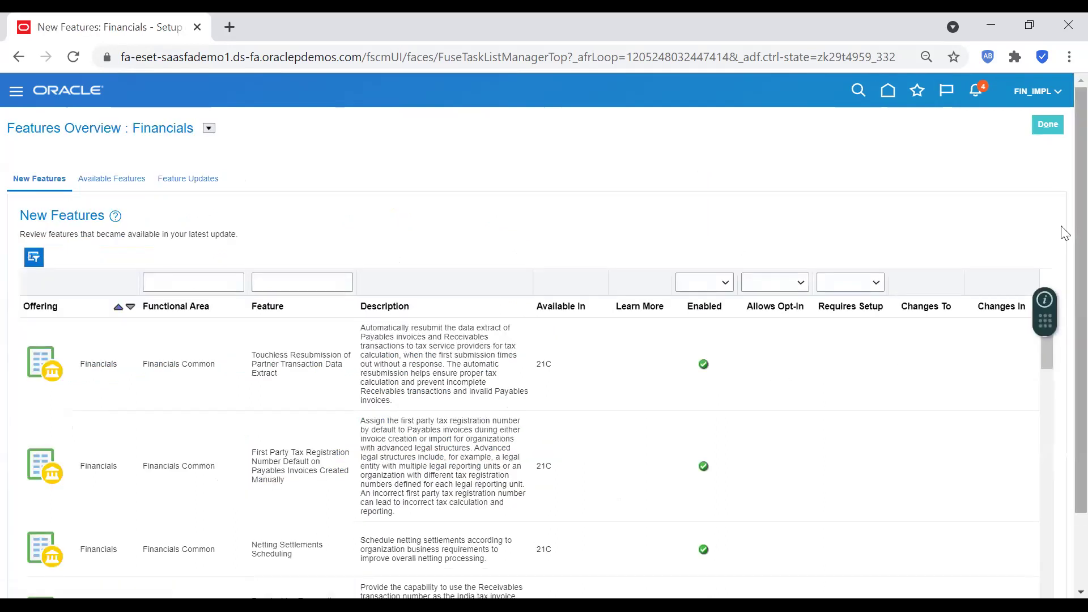
scroll(1065, 233, down, 1)
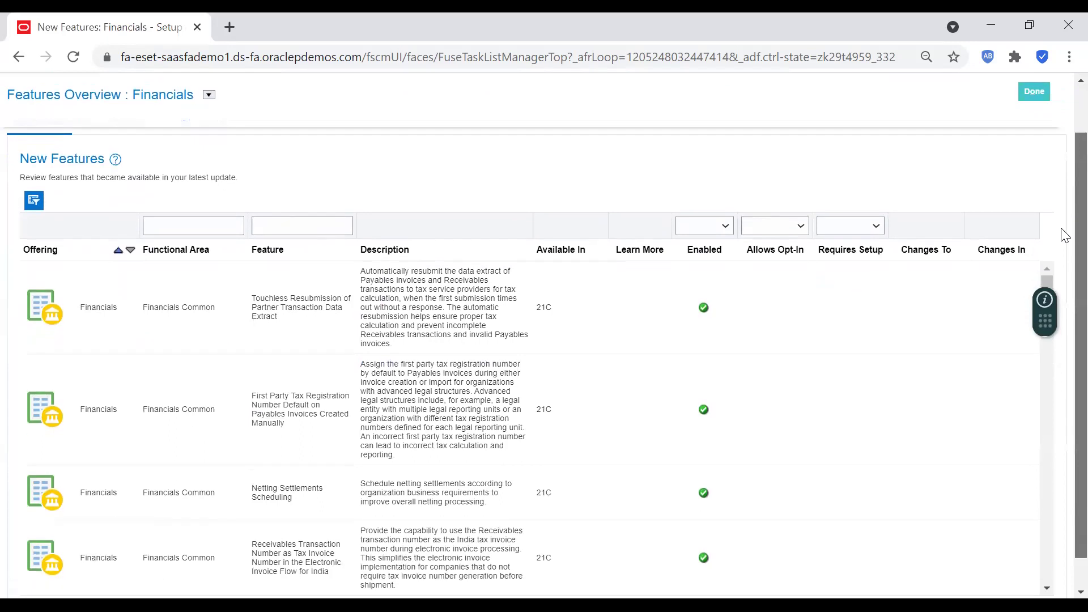
scroll(1065, 235, down, 1)
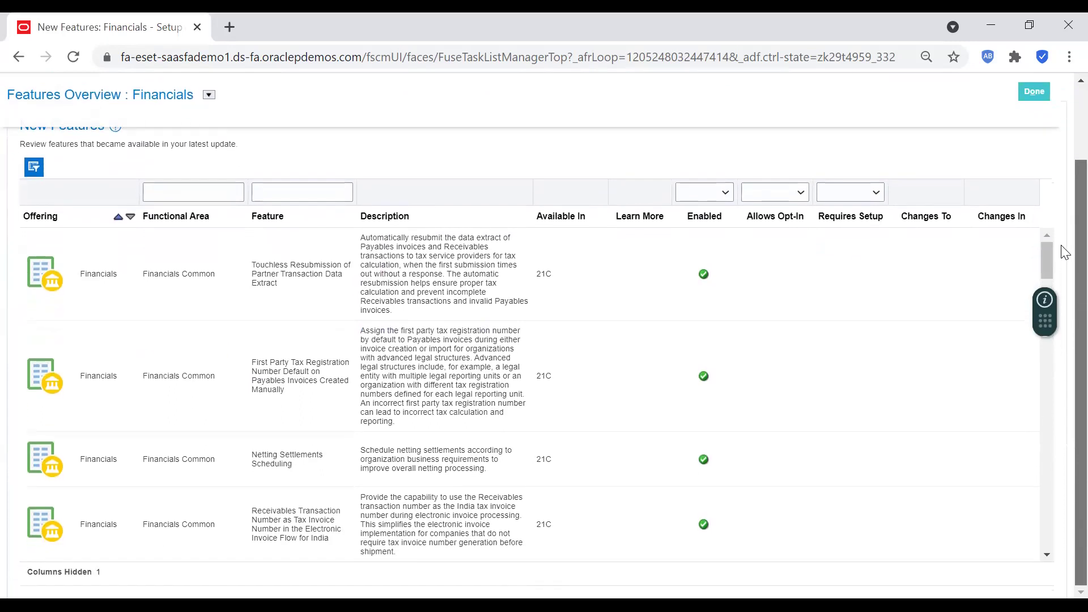
scroll(1066, 252, up, 2)
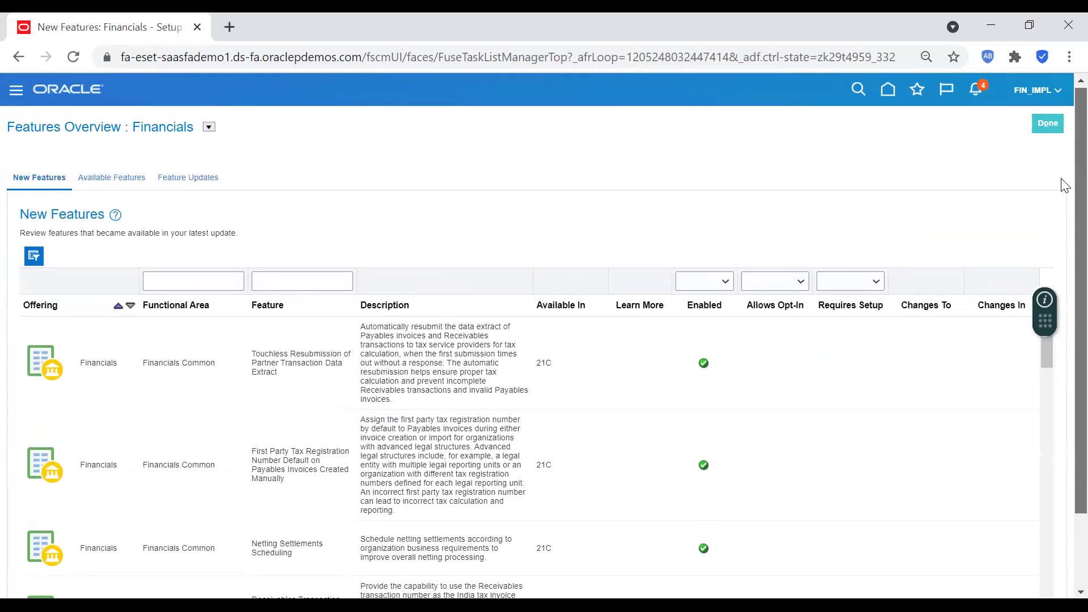
scroll(1066, 193, down, 2)
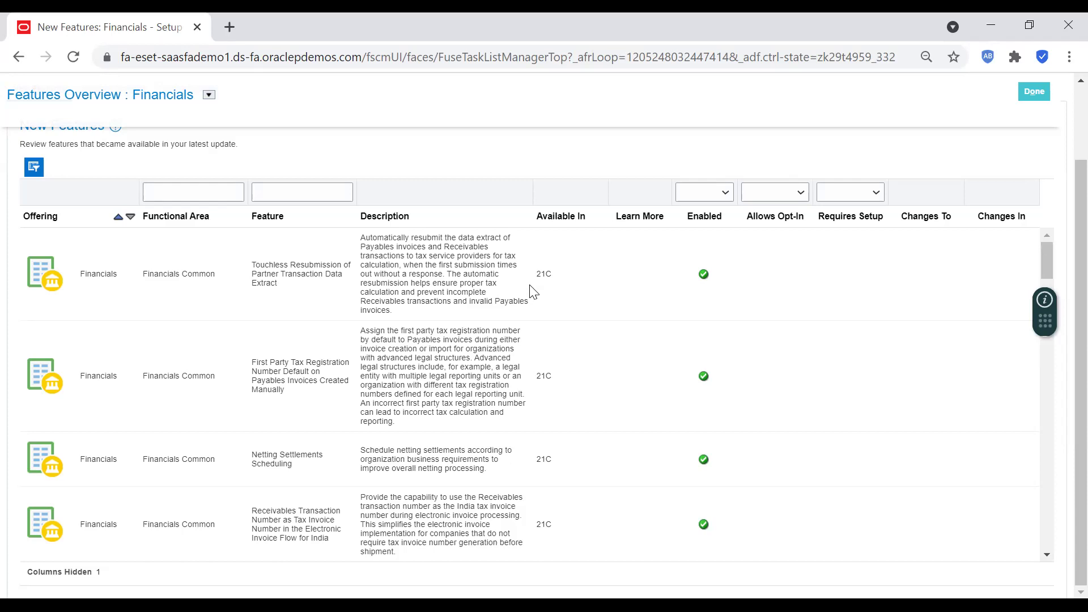
scroll(534, 292, up, 3)
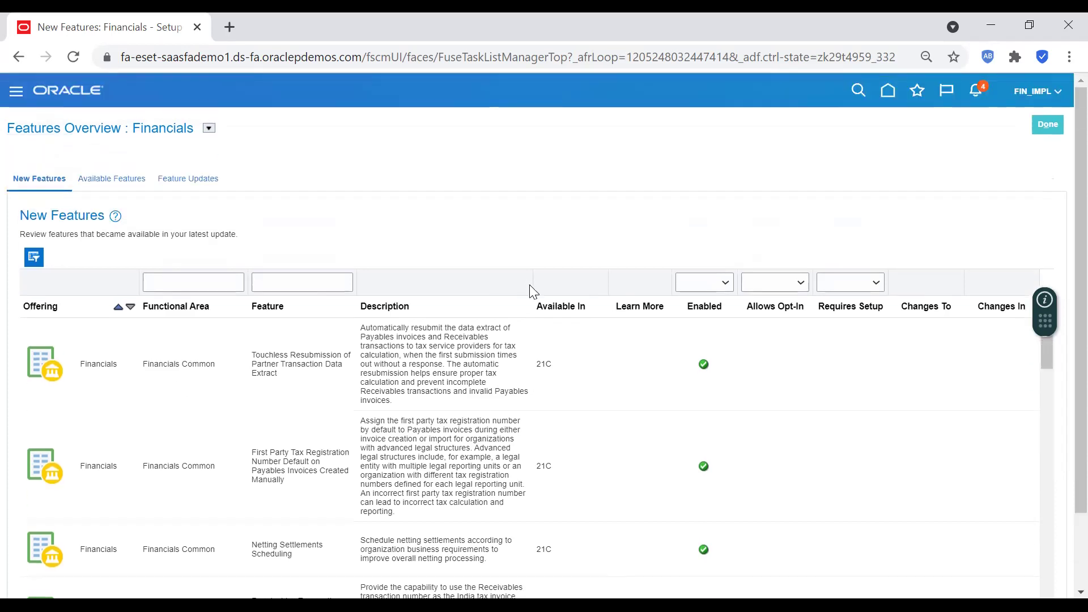
click(1040, 128)
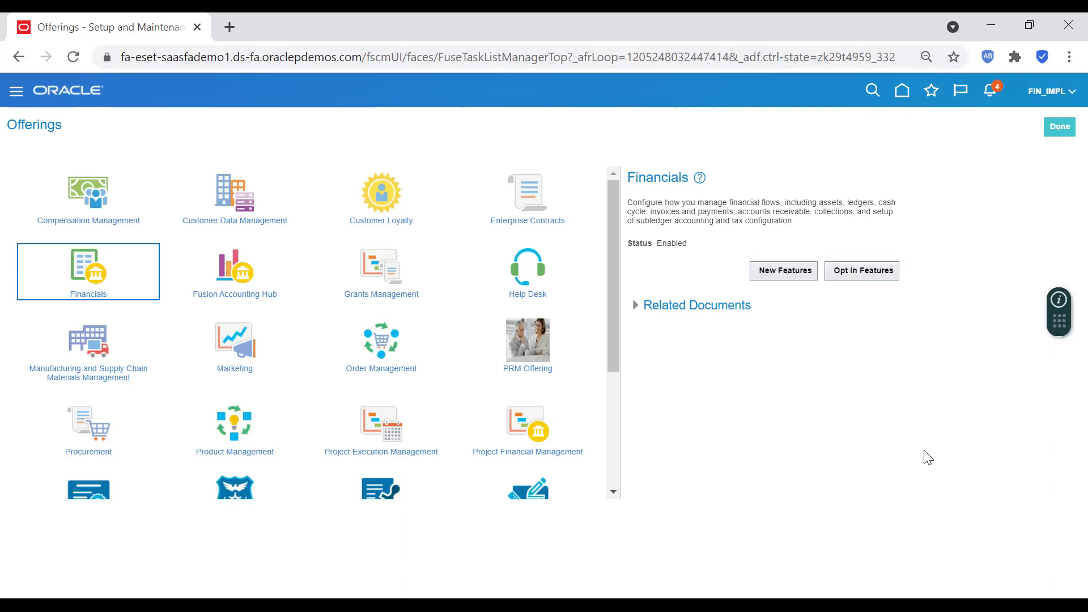
Step: Finish with Offerings and choose Financials as the offering on the Setup page
click(928, 458)
click(1061, 128)
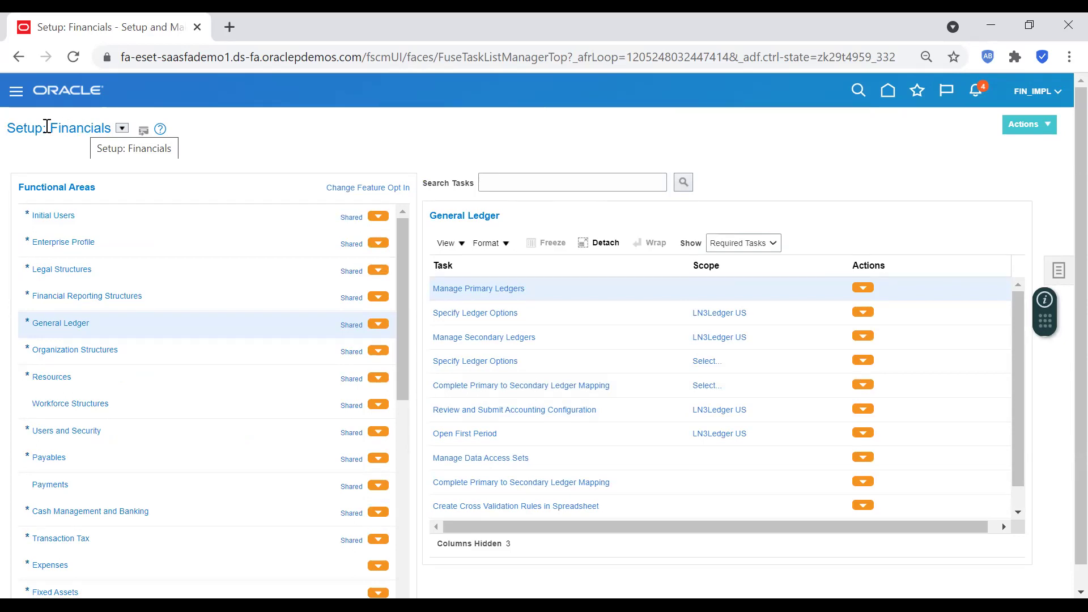
click(122, 129)
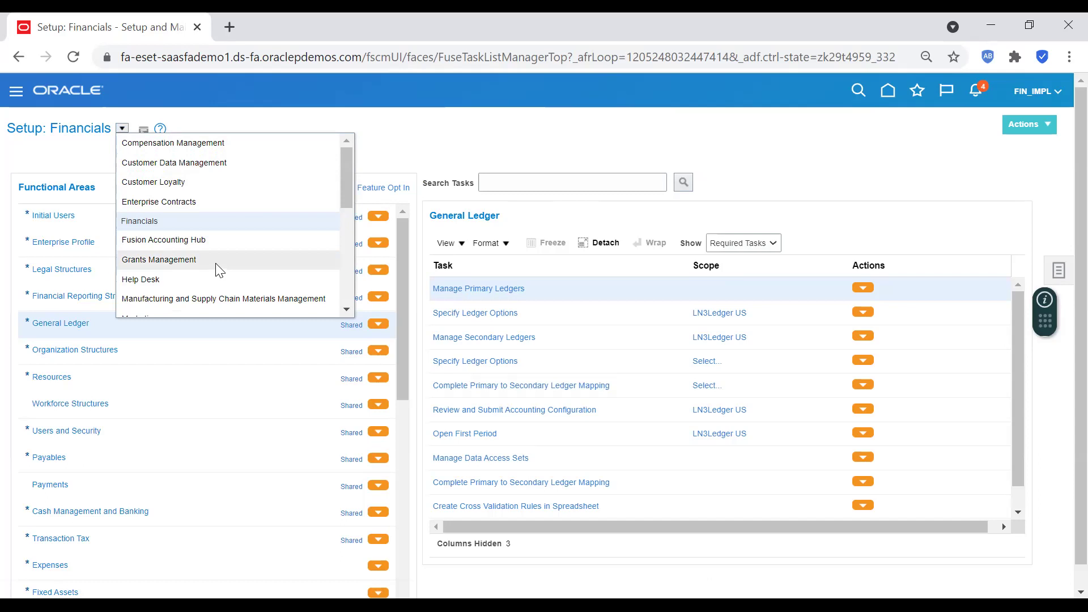
mouse_move(344, 190)
mouse_down()
mouse_move(355, 292)
mouse_move(344, 185)
mouse_up()
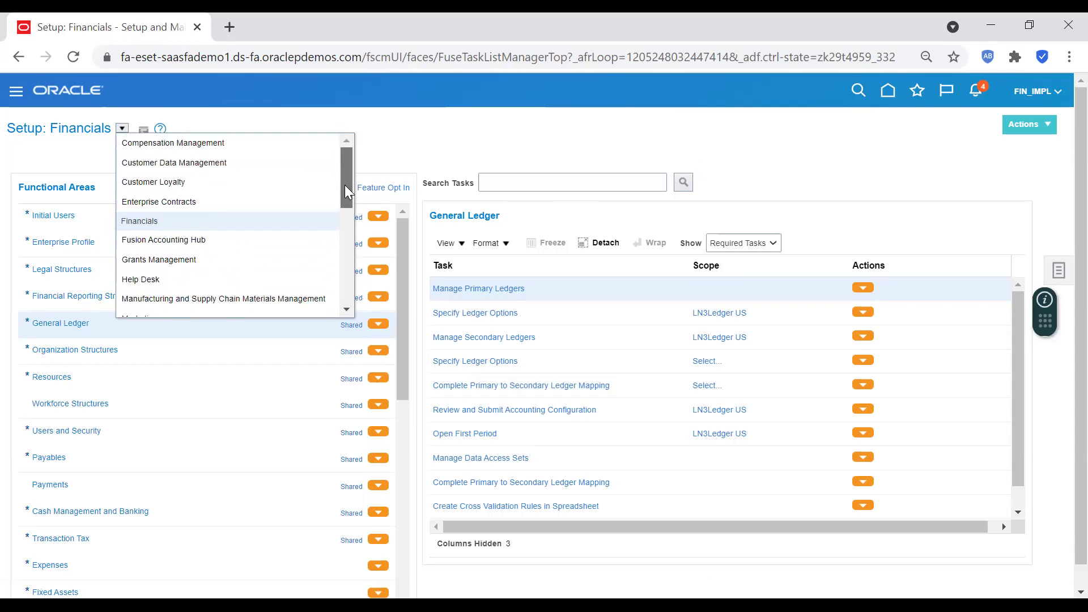
click(264, 221)
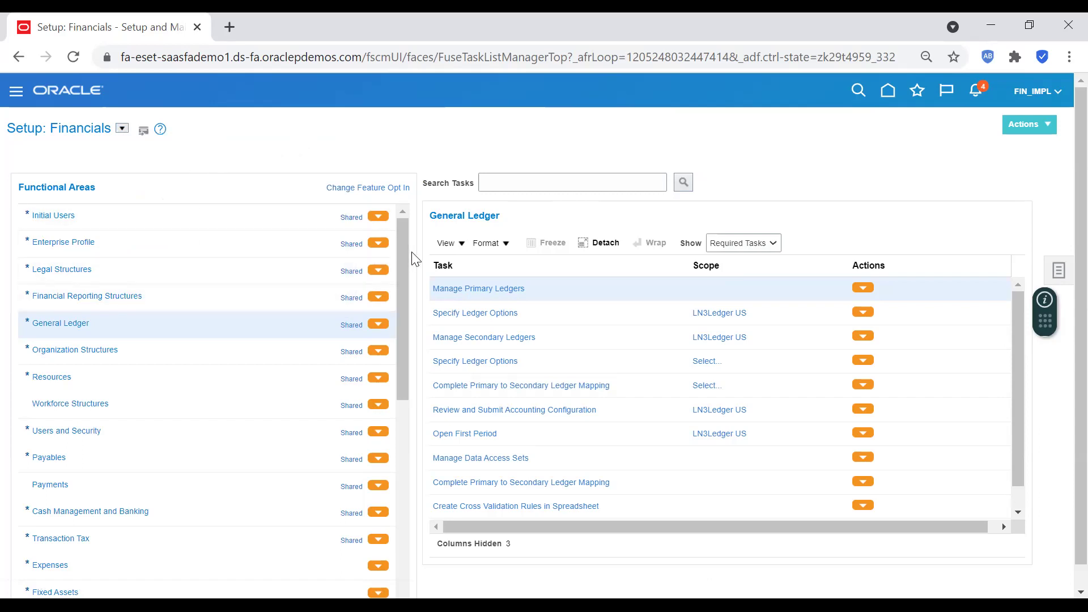
Step: Show all tasks instead of only the required ones for the General Ledger functional area
drag(404, 258, 403, 276)
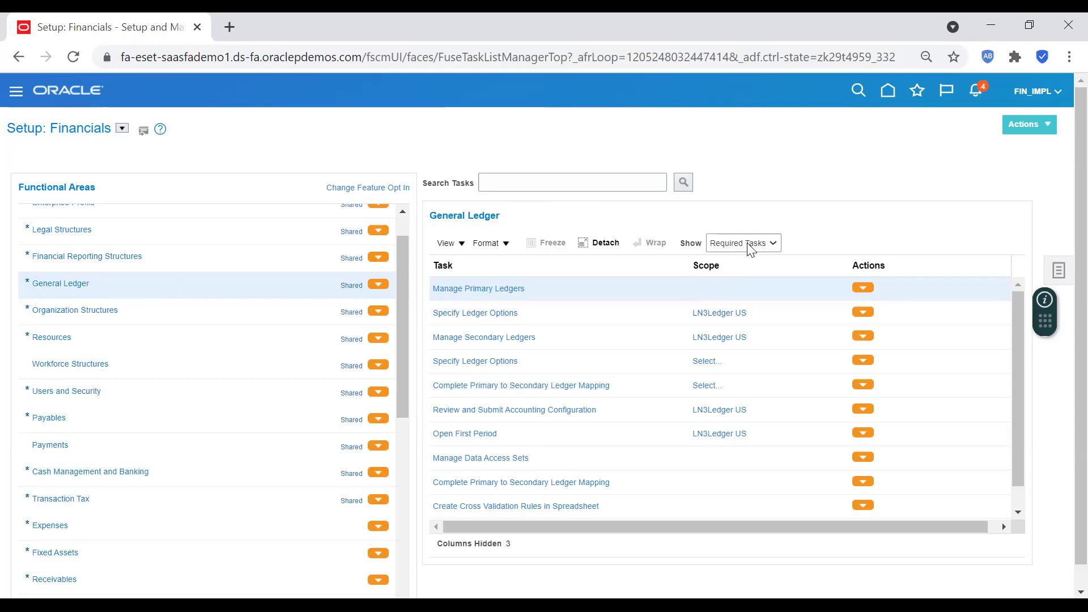
click(772, 244)
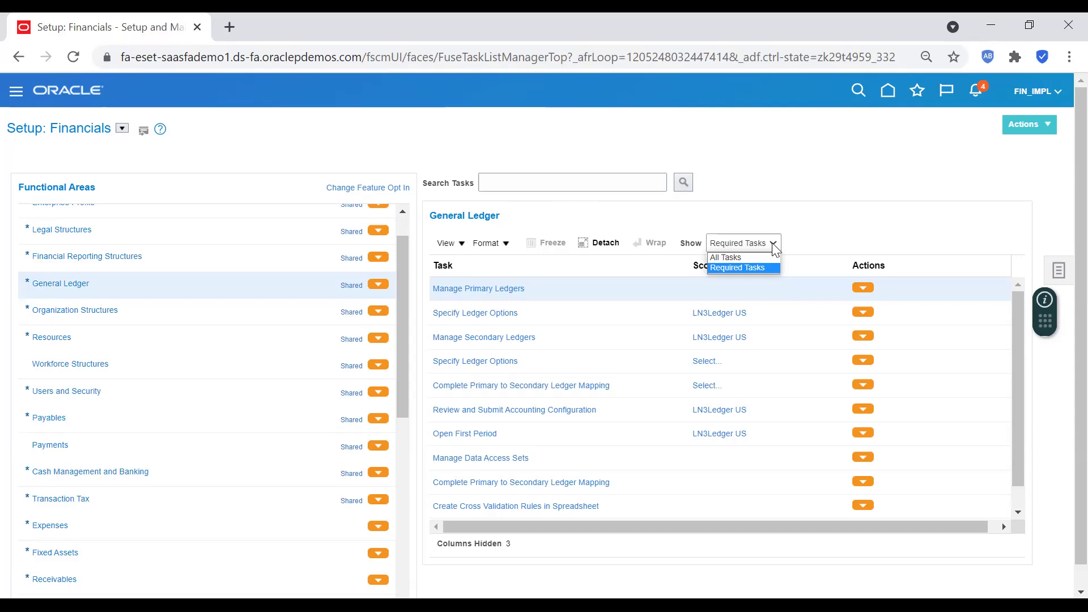
click(734, 269)
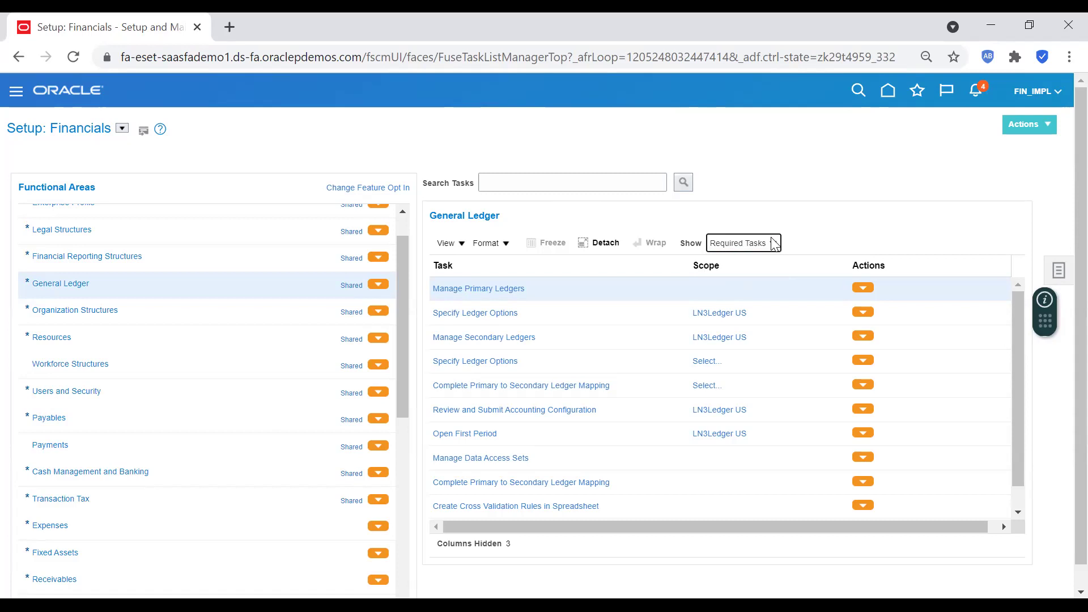
click(774, 243)
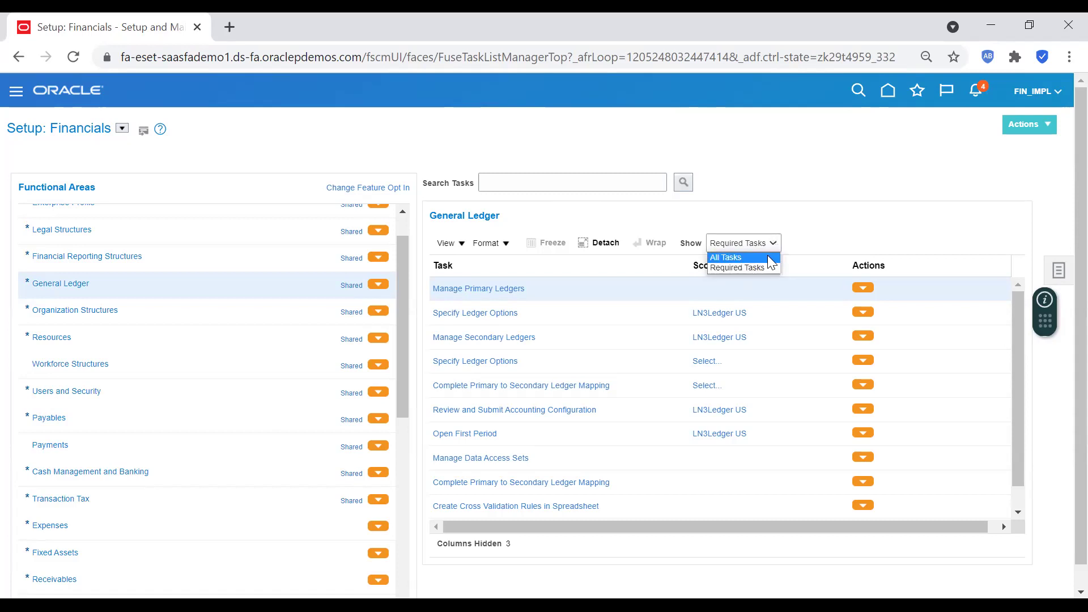
click(768, 259)
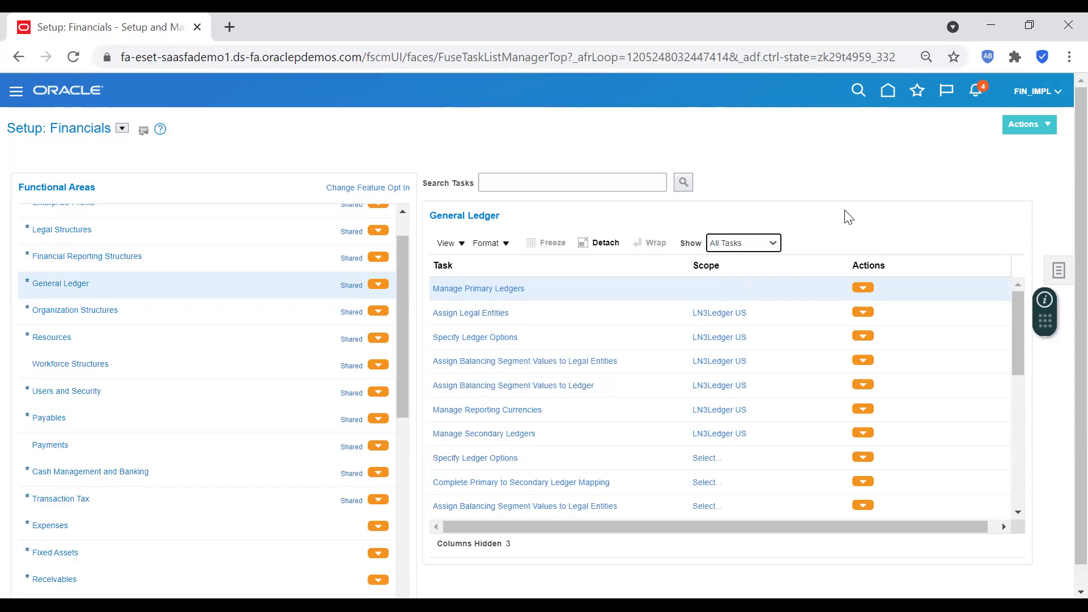
mouse_move(1015, 319)
mouse_down()
mouse_move(1018, 441)
mouse_move(1012, 335)
mouse_up()
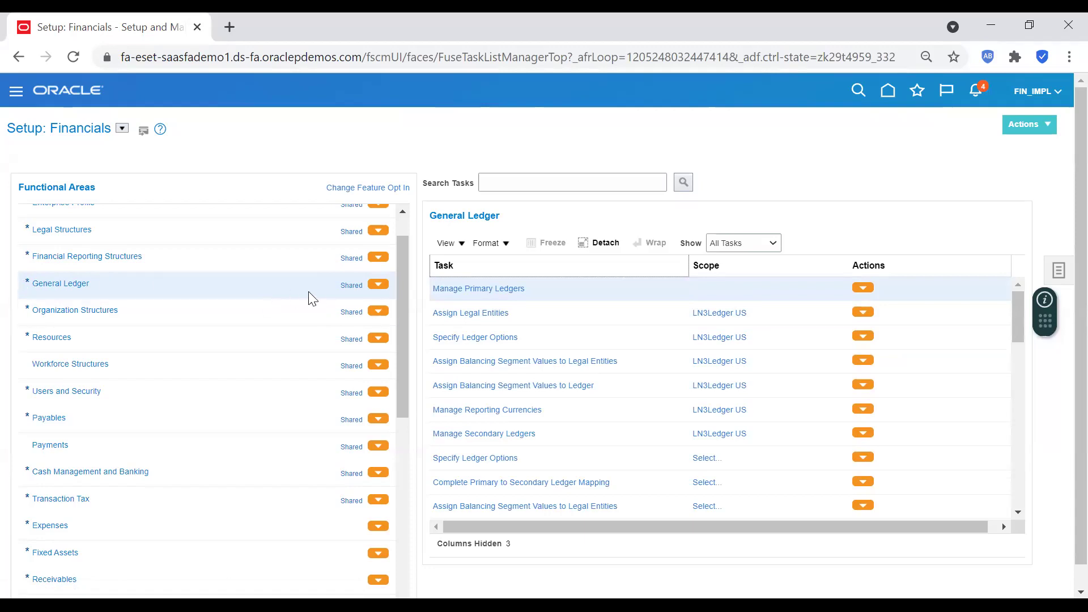
Step: Check which offerings share the General Ledger functional area and view the actions available for it
click(348, 286)
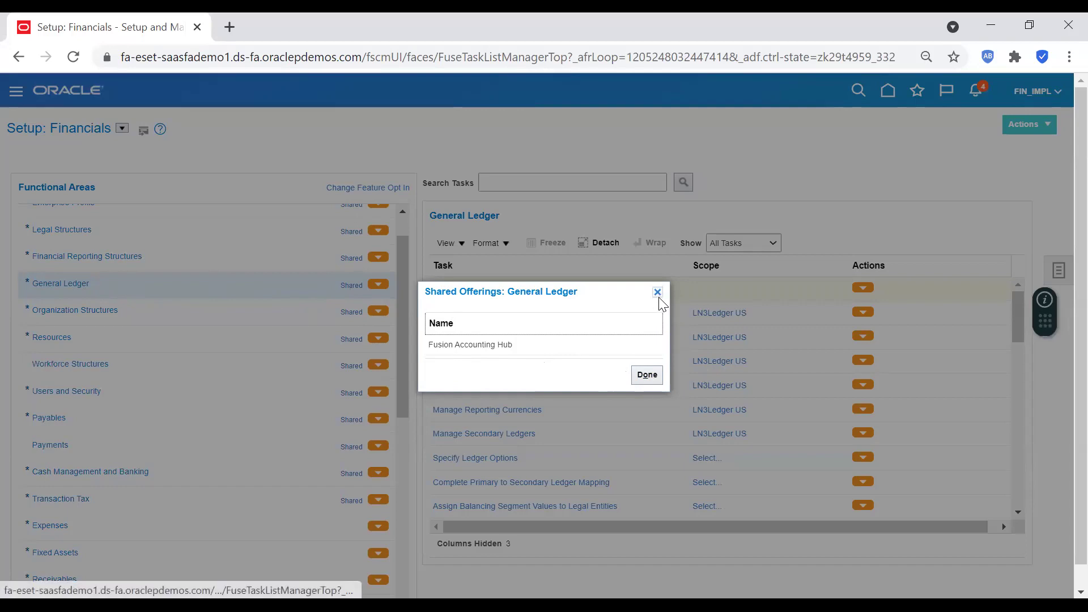
click(650, 378)
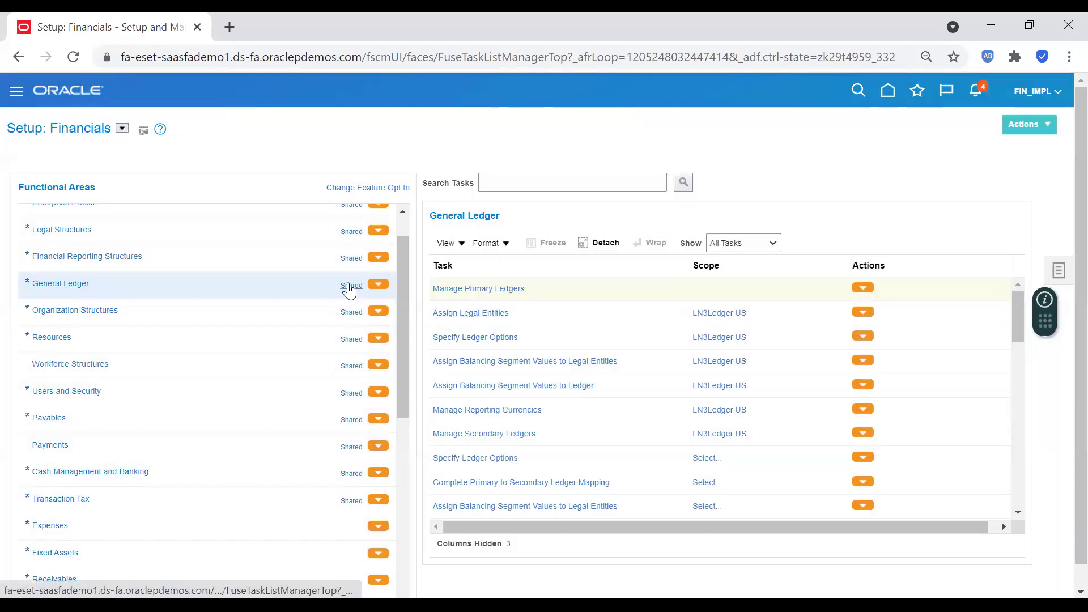
click(379, 285)
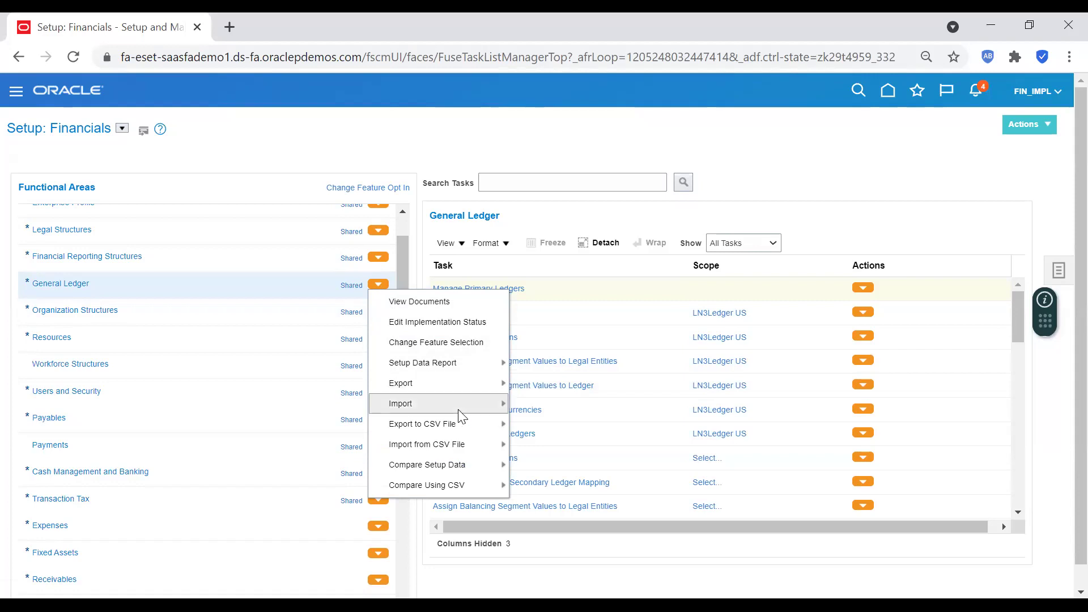
click(865, 217)
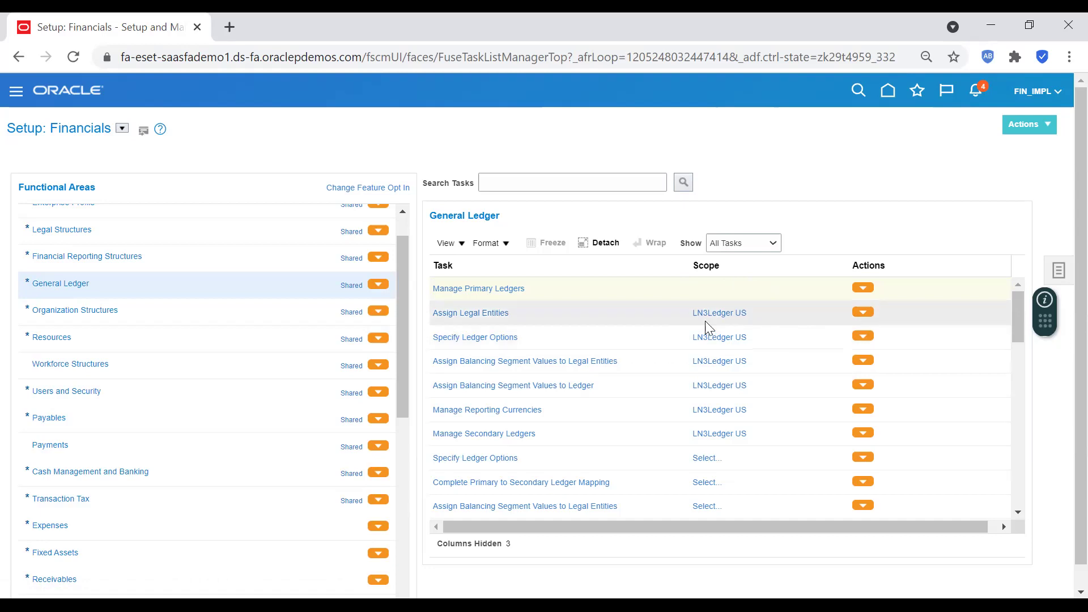
Step: Open Specify Ledger Options for LN3Ledger US, examine its sections from General Information to Sequencing, and leave without saving
click(475, 337)
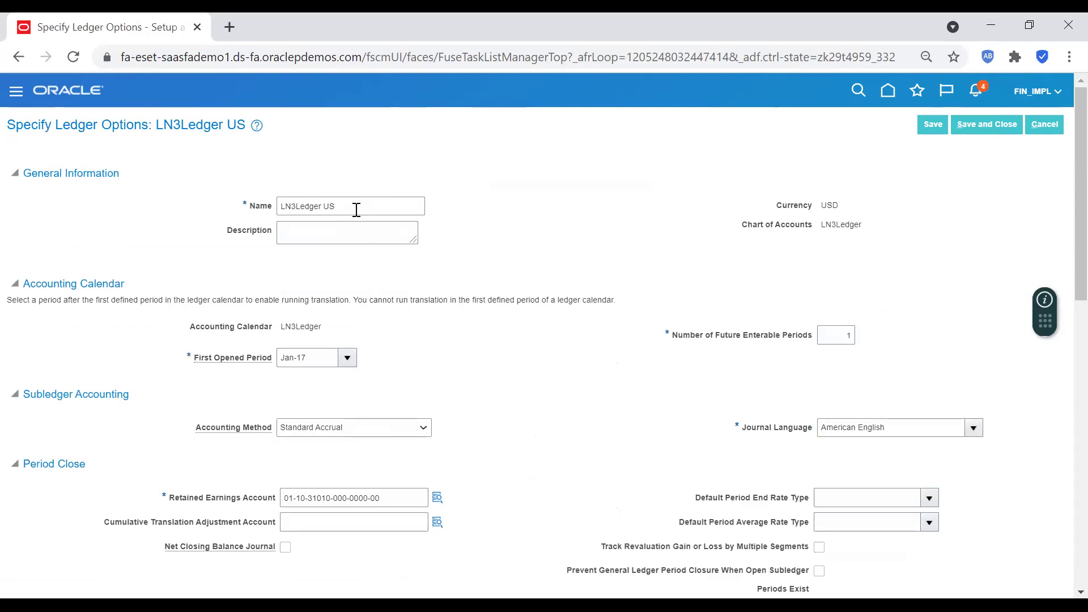
scroll(599, 401, down, 5)
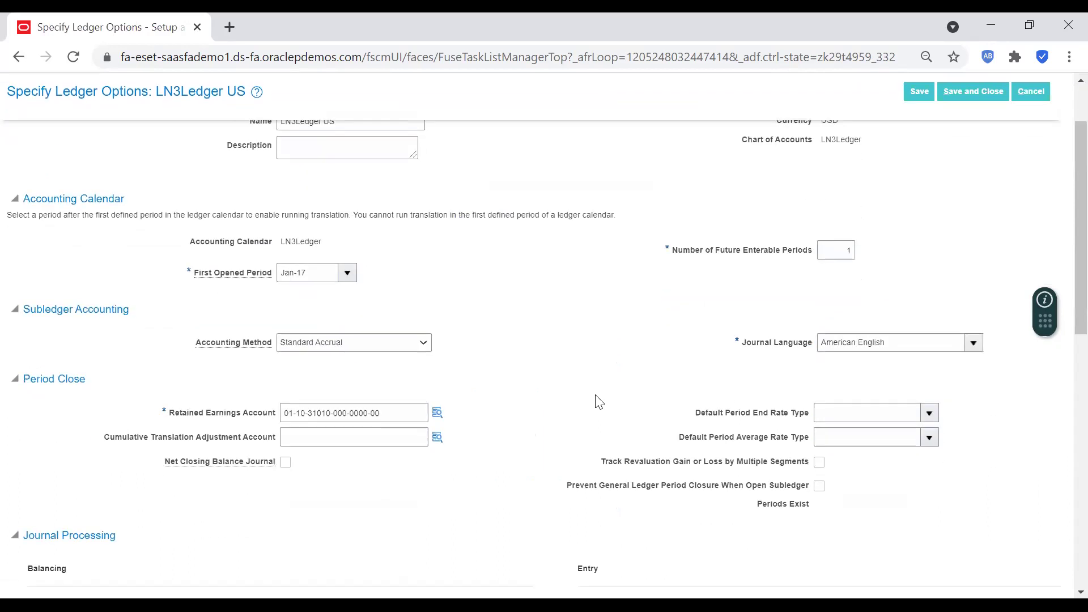
scroll(598, 402, down, 3)
scroll(599, 401, down, 3)
scroll(599, 401, up, 3)
scroll(599, 401, up, 8)
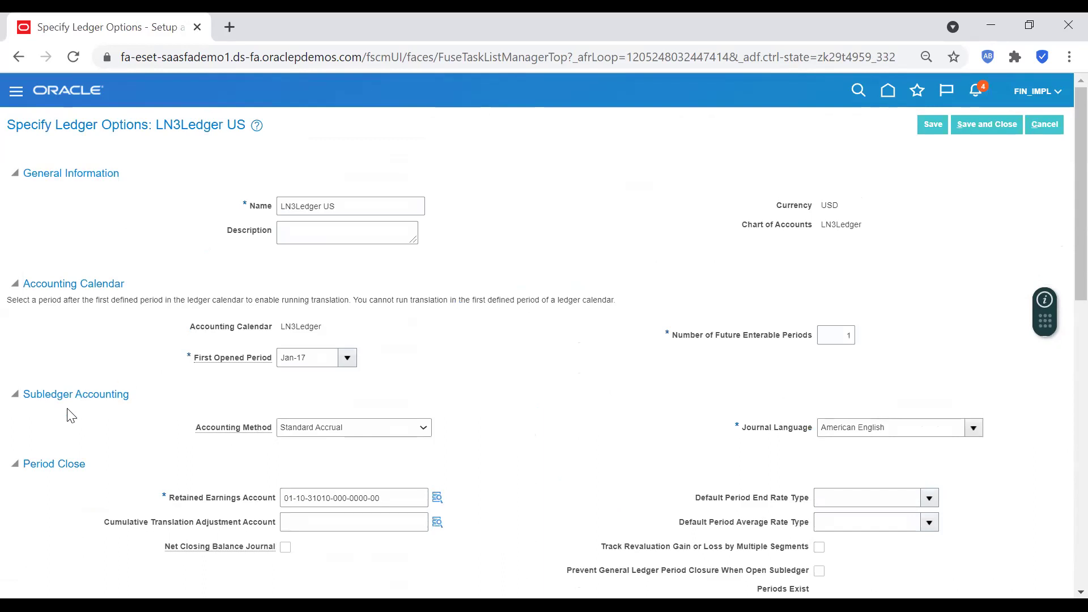
scroll(640, 416, down, 3)
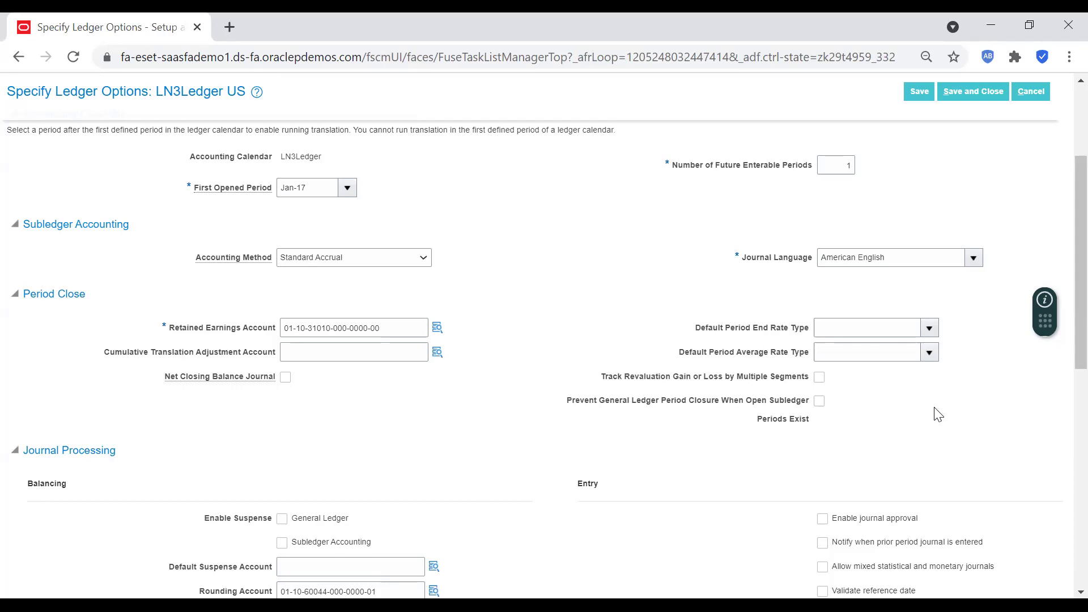
scroll(938, 414, down, 1)
scroll(767, 476, down, 1)
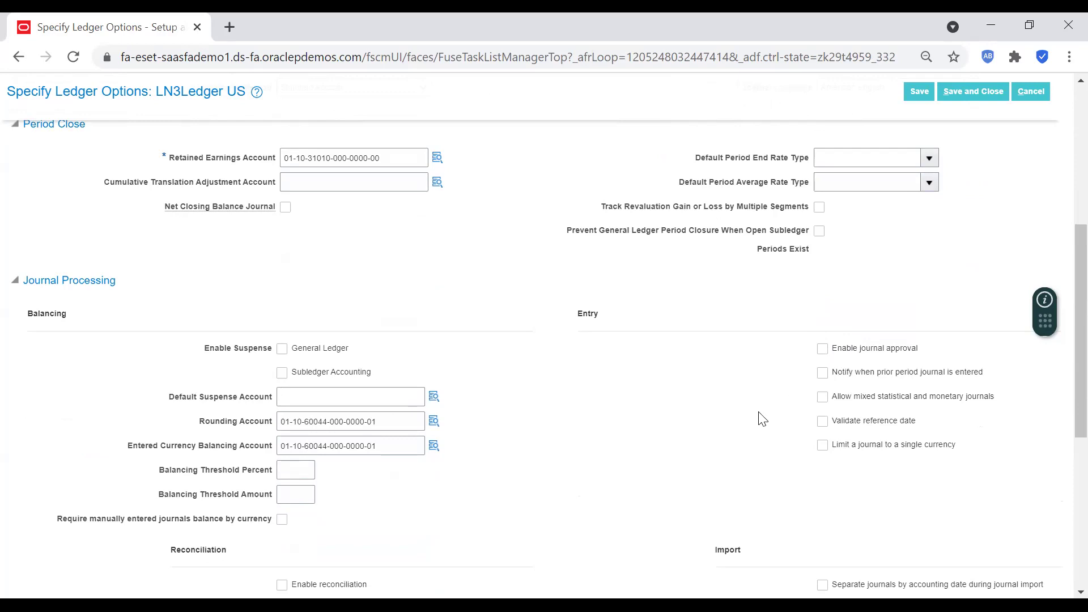
scroll(712, 450, down, 2)
scroll(712, 450, down, 4)
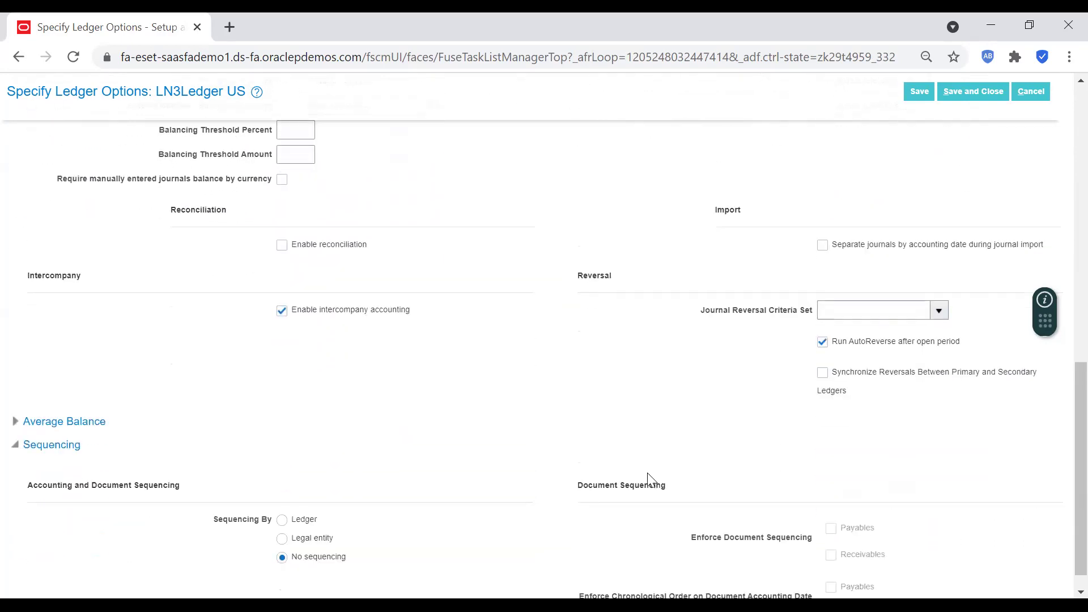
scroll(652, 480, down, 1)
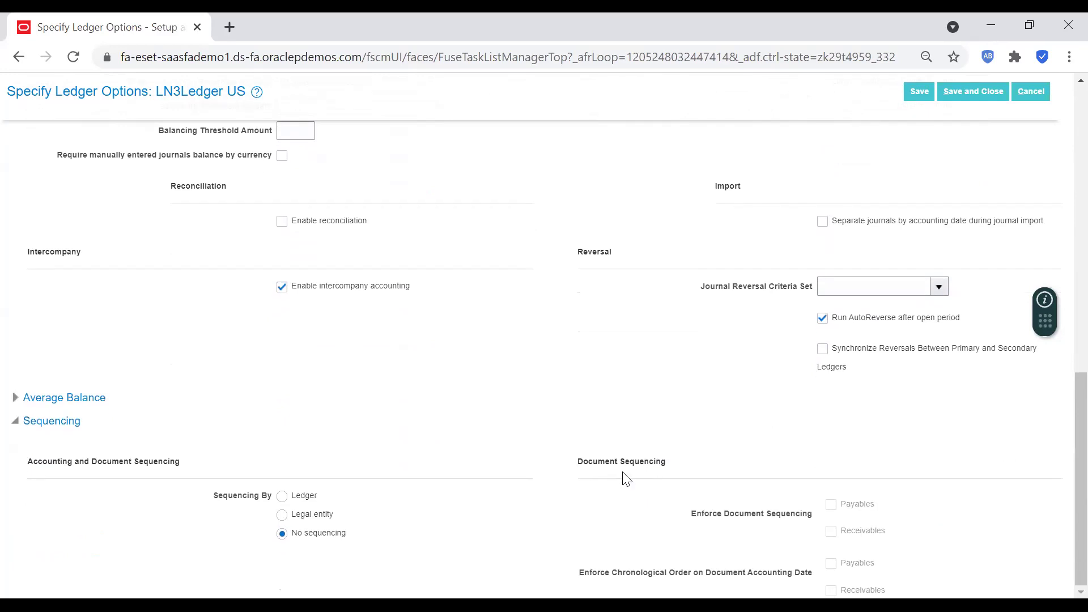
scroll(583, 508, up, 1)
scroll(582, 507, down, 1)
scroll(586, 498, up, 15)
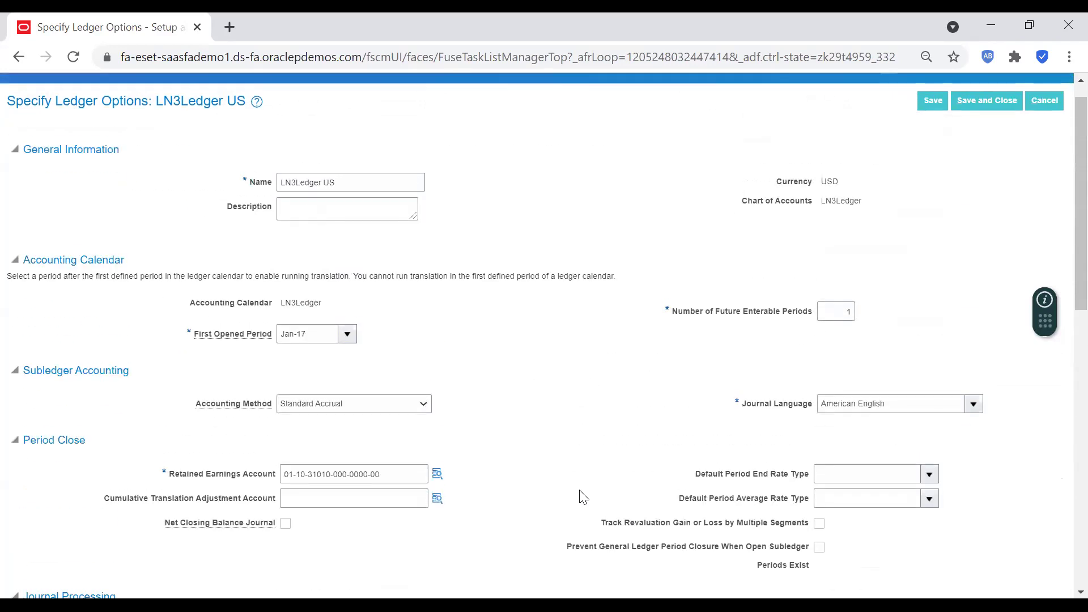
scroll(584, 497, up, 1)
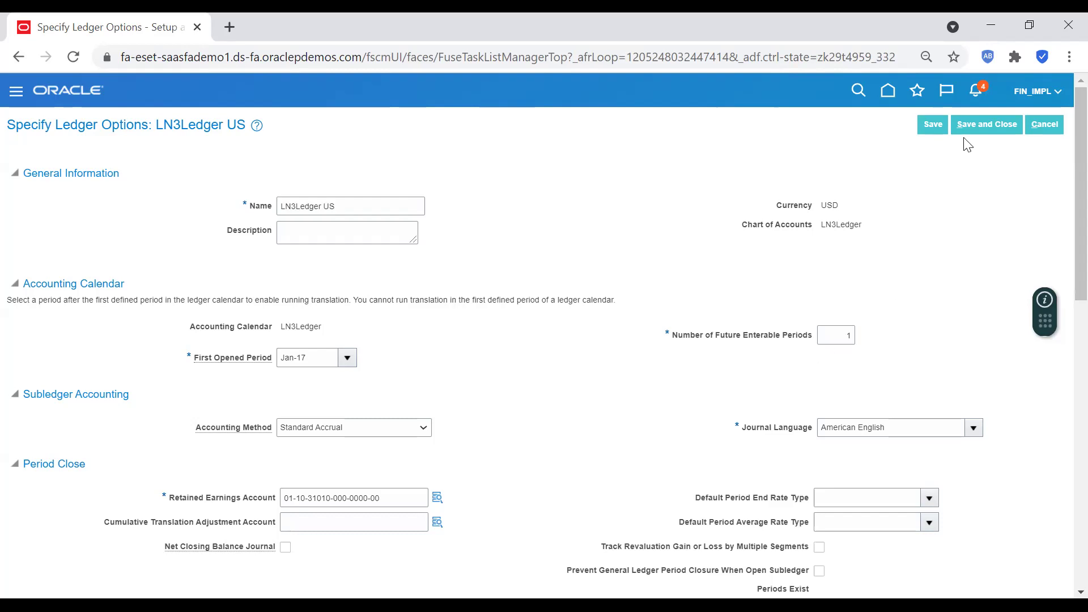
click(1044, 124)
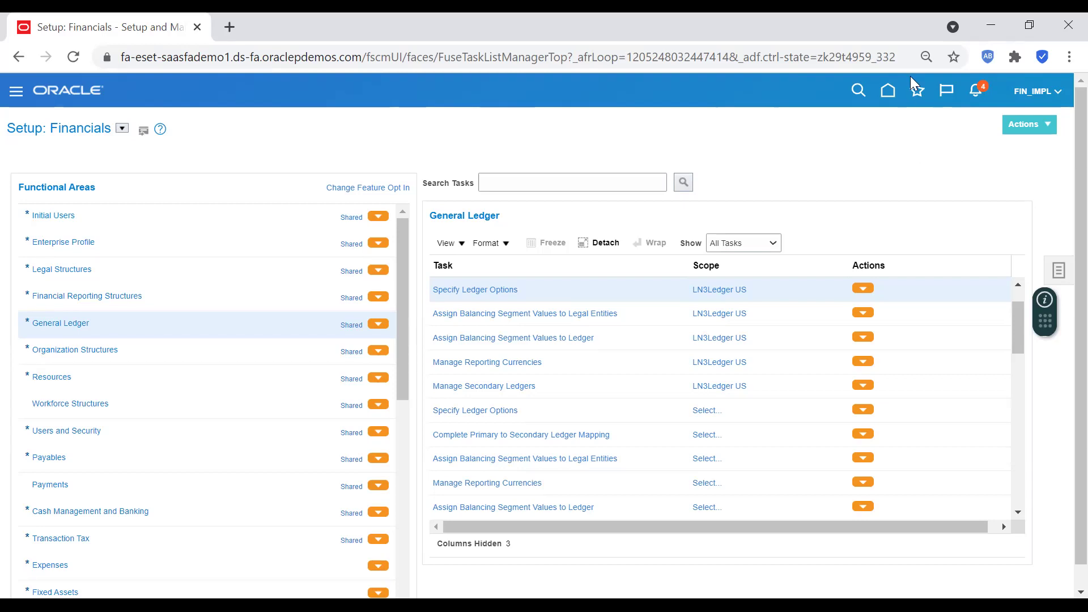
Step: Return to the home page and open Journals from the General Accounting apps
click(888, 97)
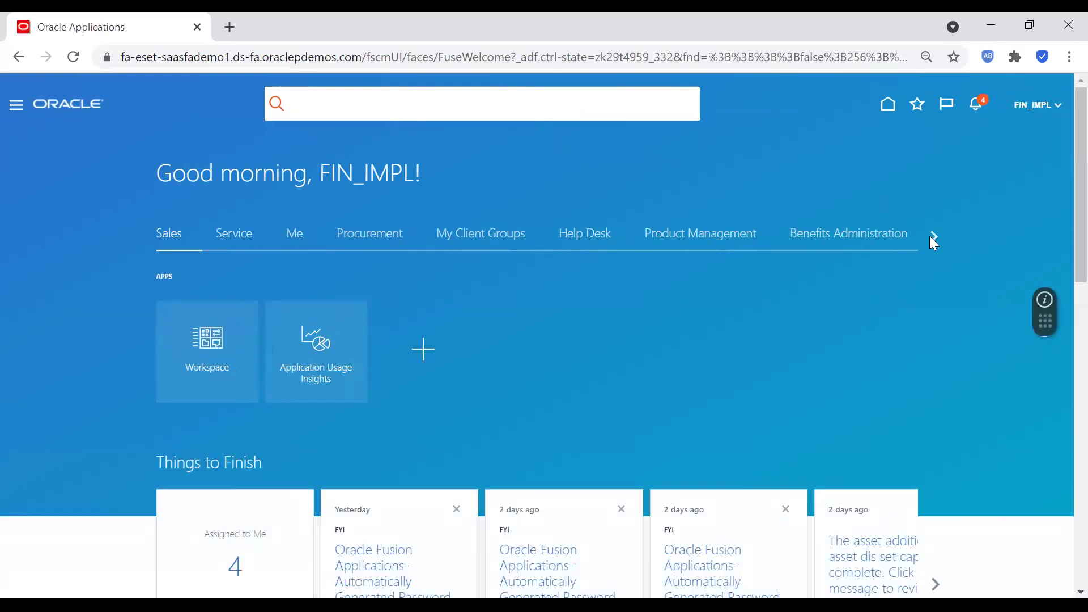
click(933, 238)
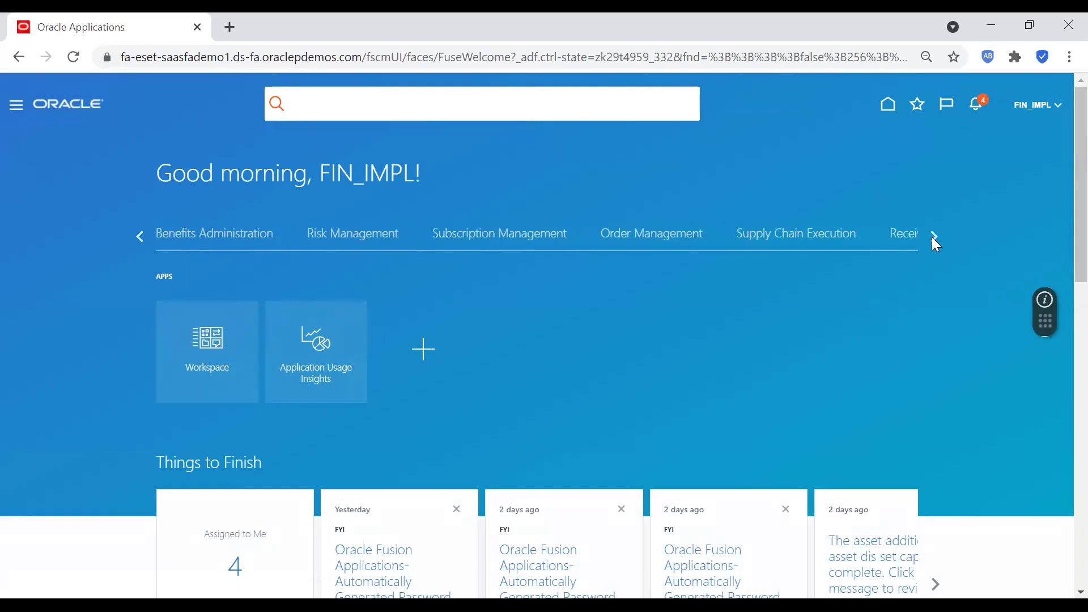
click(932, 239)
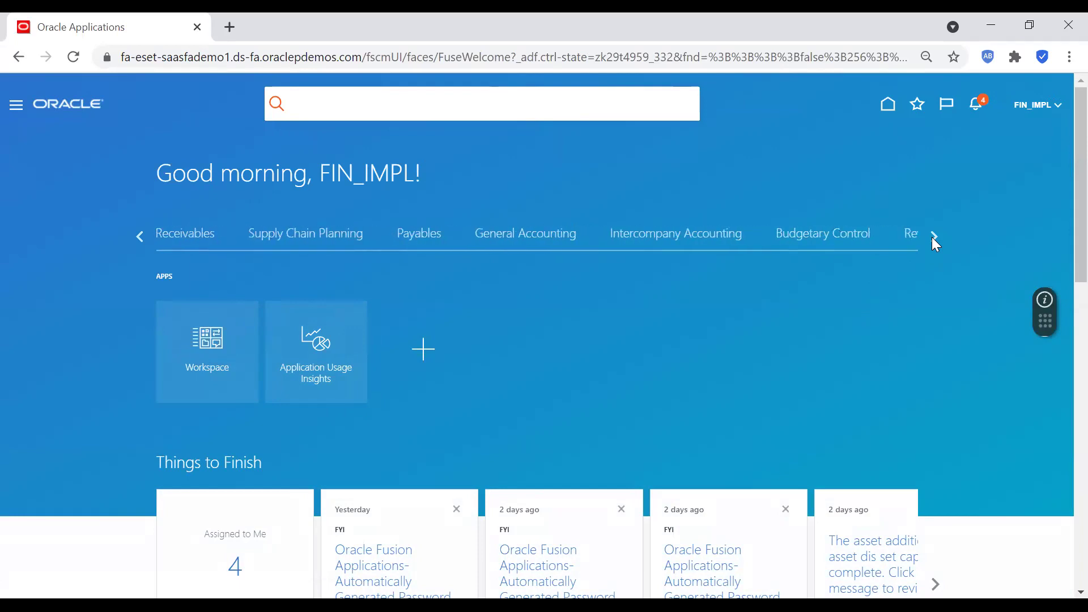
click(547, 242)
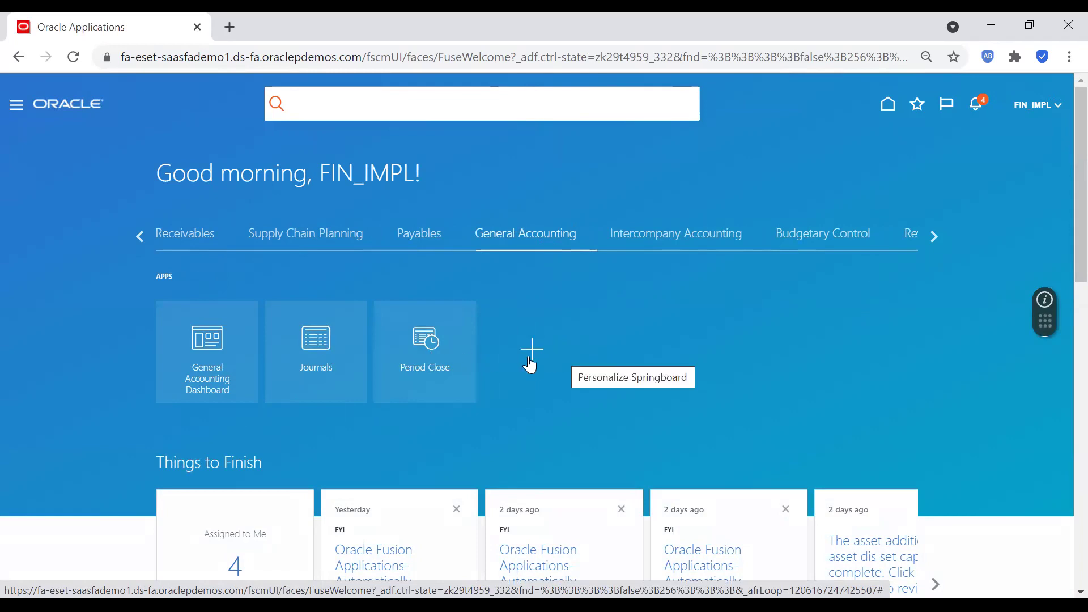
click(317, 347)
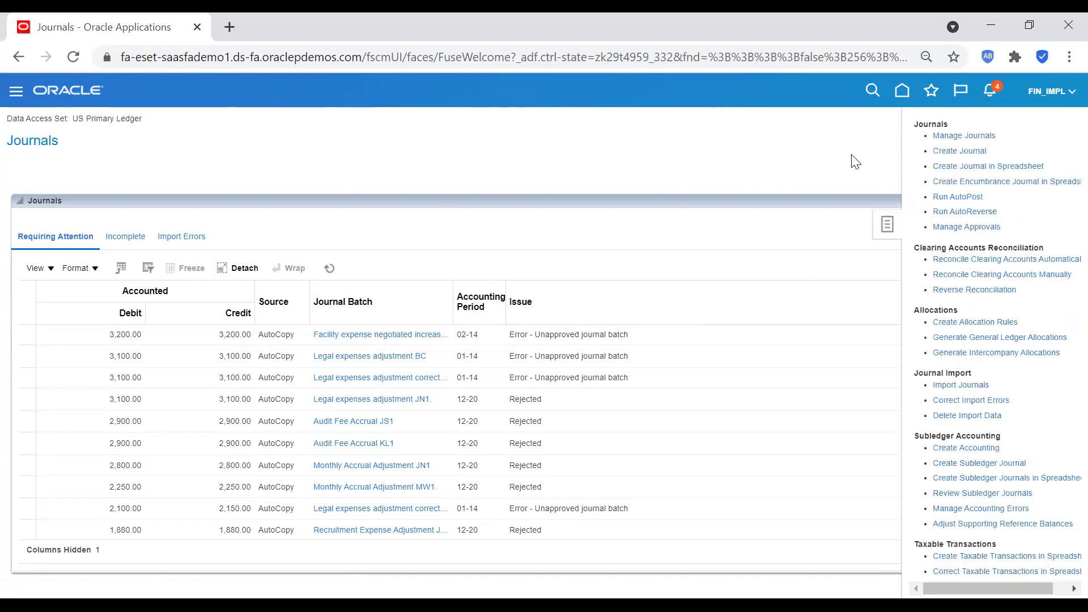
Step: Open the Create Journal page and examine its journal batch, journal and journal lines sections
click(950, 154)
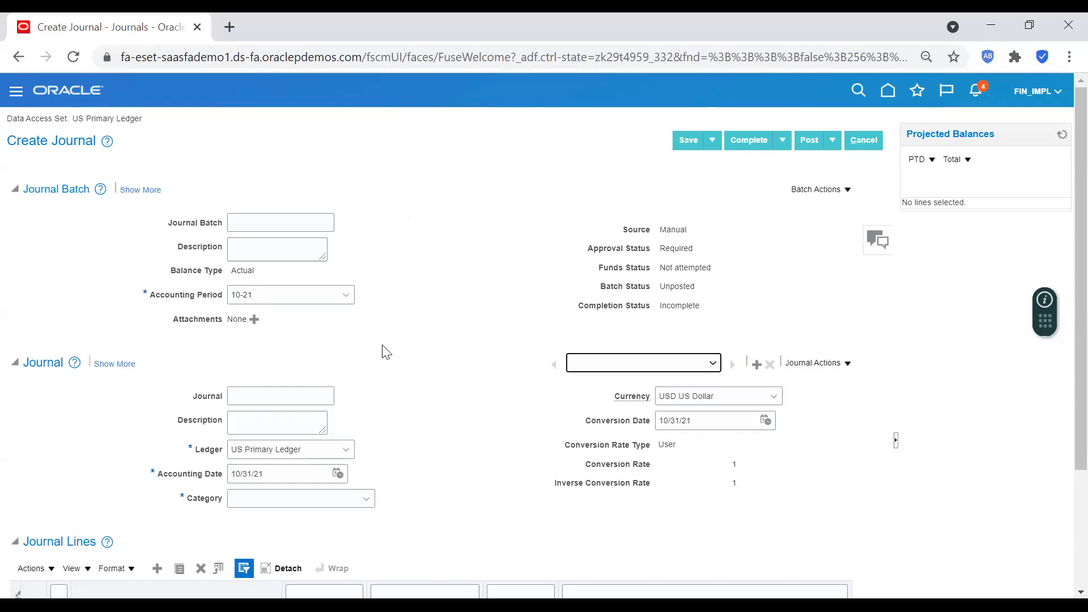
scroll(468, 384, down, 1)
scroll(468, 384, down, 1)
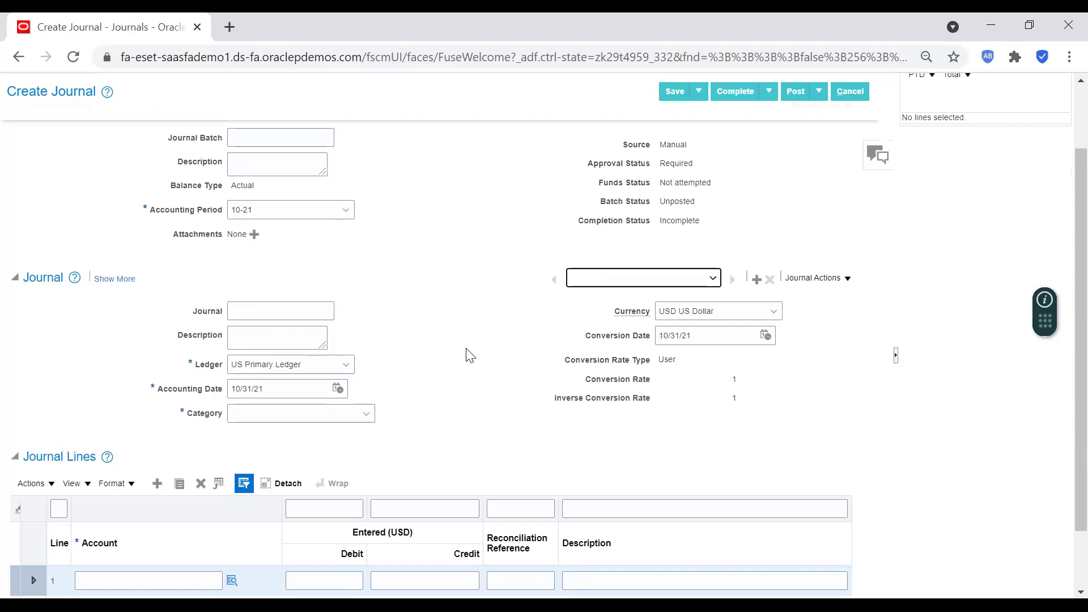
scroll(473, 352, up, 1)
scroll(472, 351, up, 1)
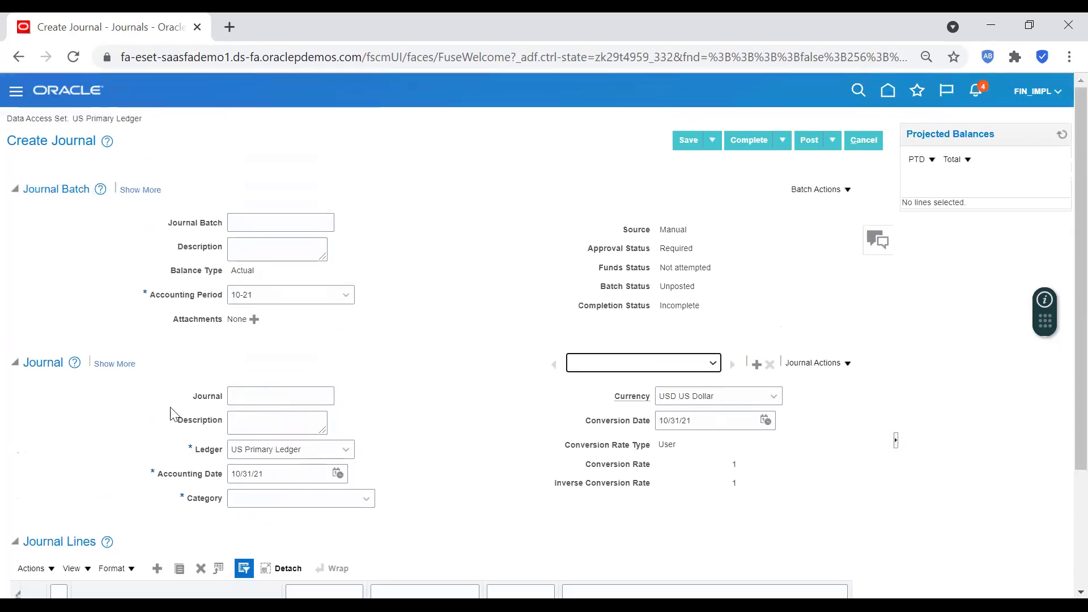
scroll(521, 390, down, 3)
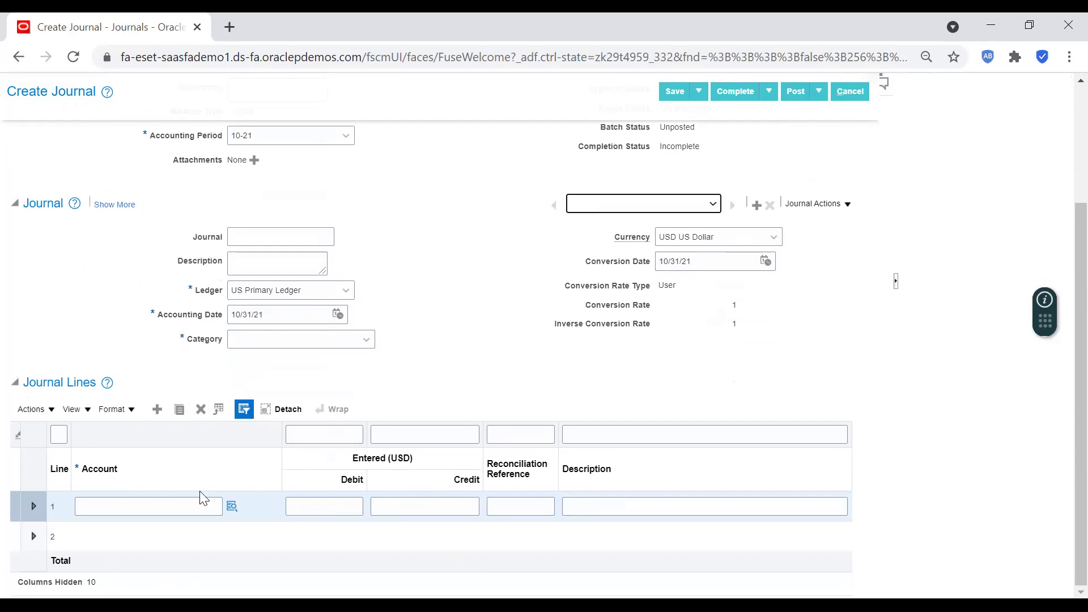
Step: Inspect the account segments available for journal line 1, then cancel the account selection and the new journal
click(232, 506)
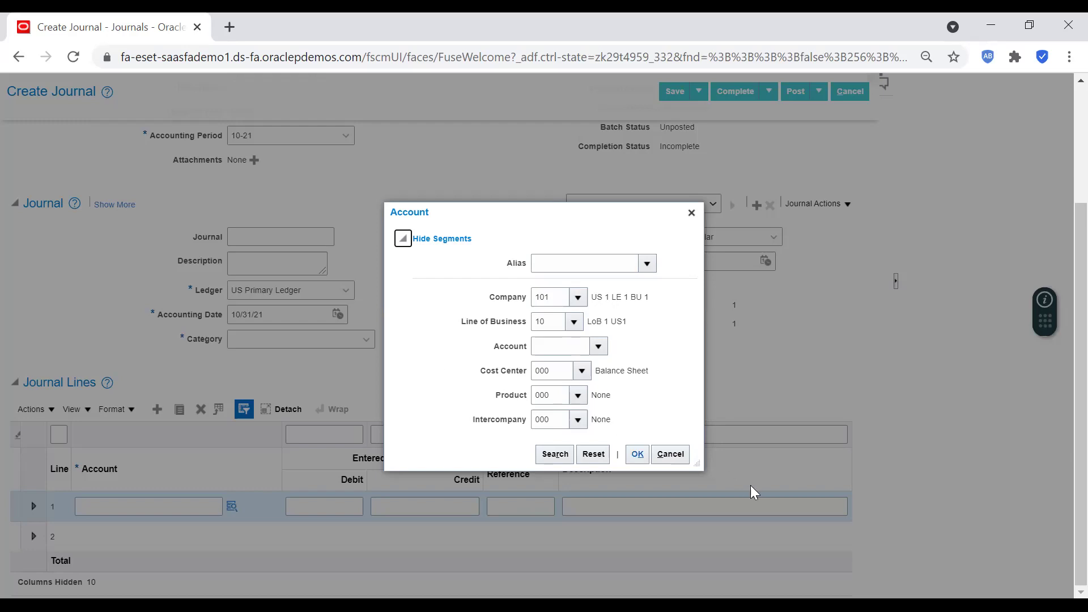
click(664, 458)
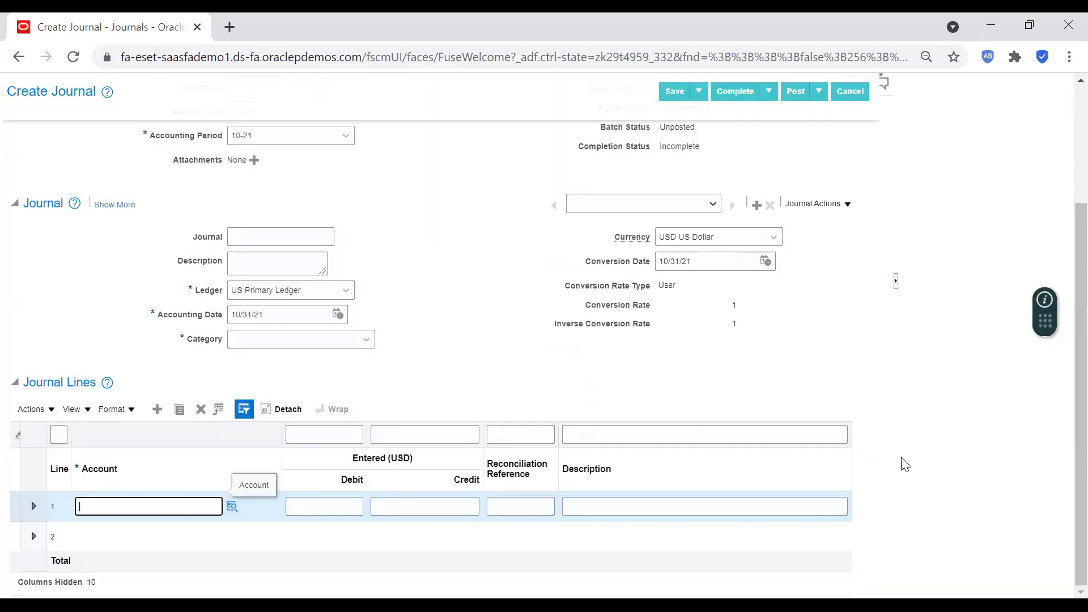
scroll(905, 464, up, 2)
click(852, 91)
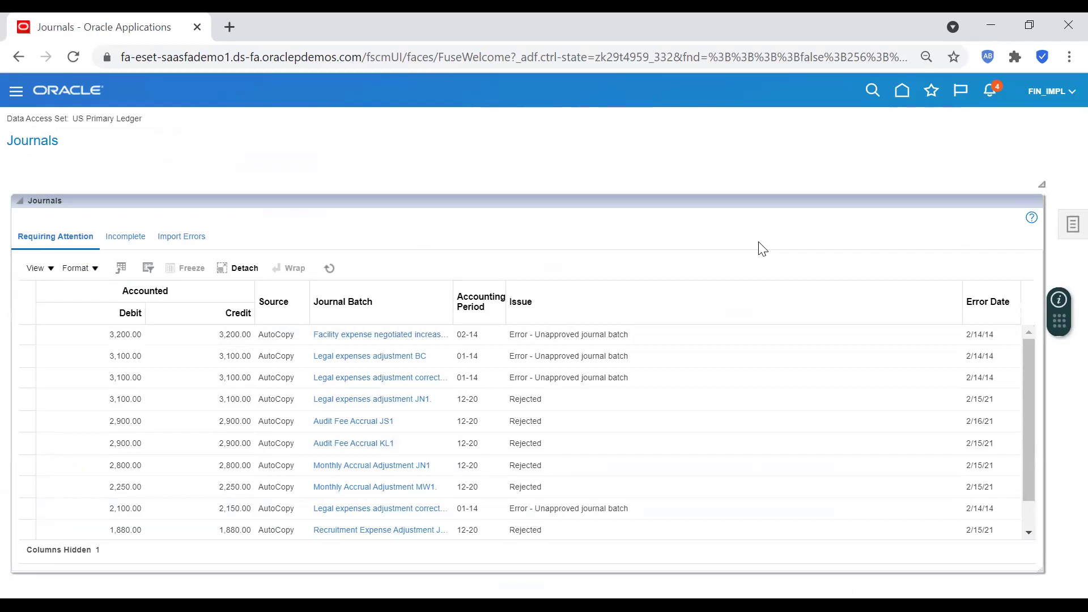
Step: Review the journals requiring attention and display the incomplete journals
mouse_move(9, 142)
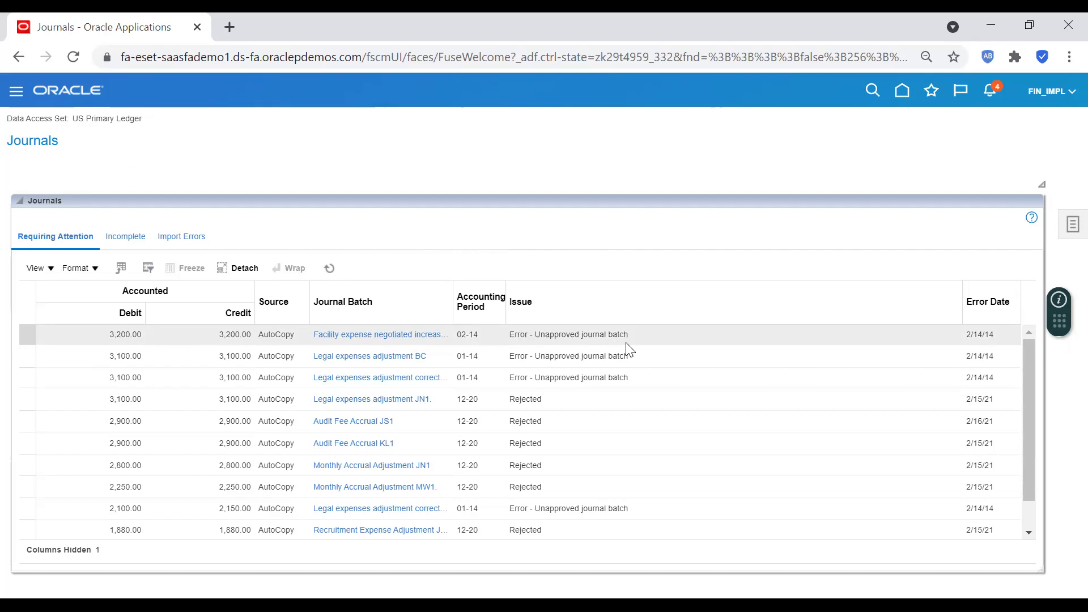
click(579, 401)
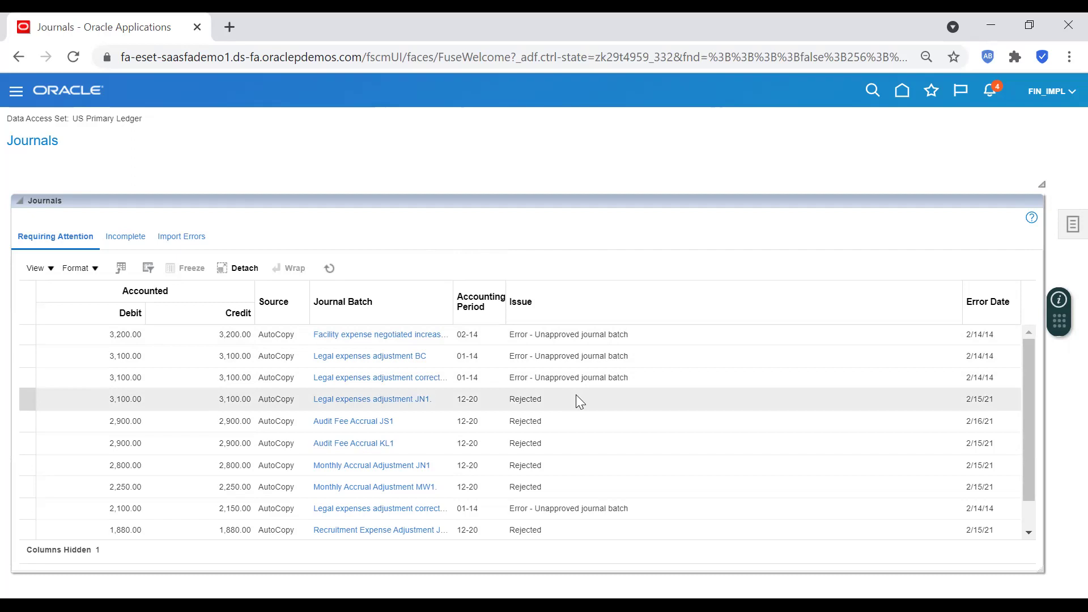
click(141, 236)
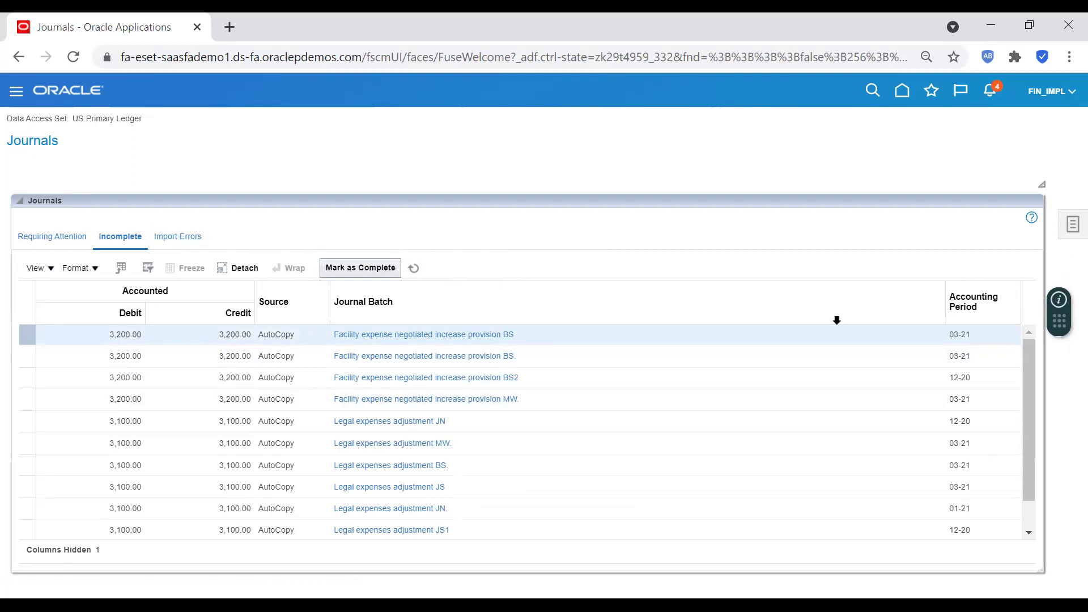
Step: Open the "Facility expense negotiated increase provision BS" journal batch and examine its header, journal lines, and approval, funds and batch statuses
click(474, 334)
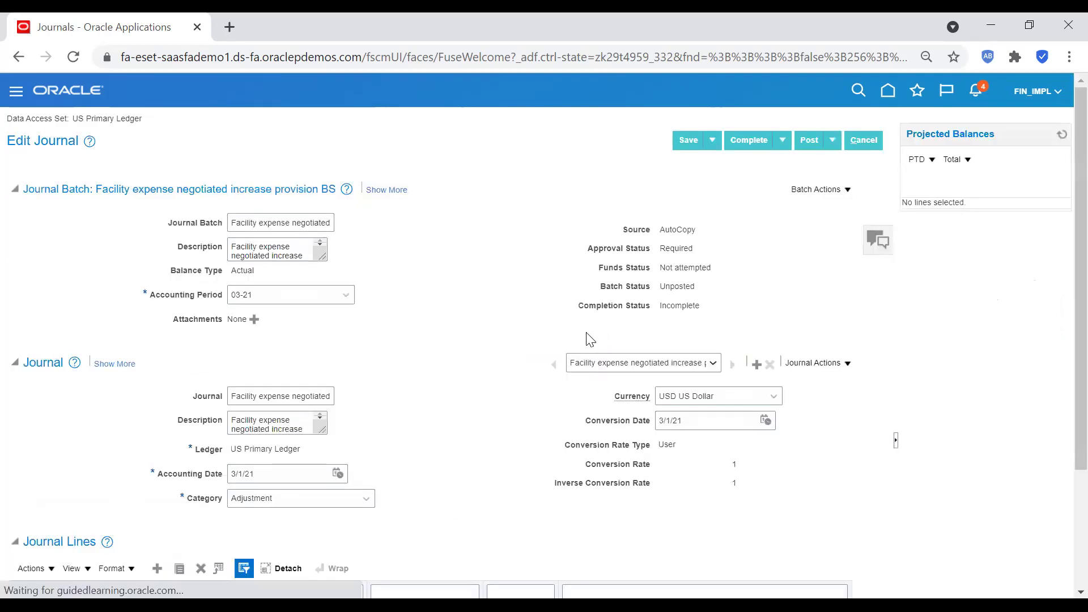
scroll(458, 379, down, 3)
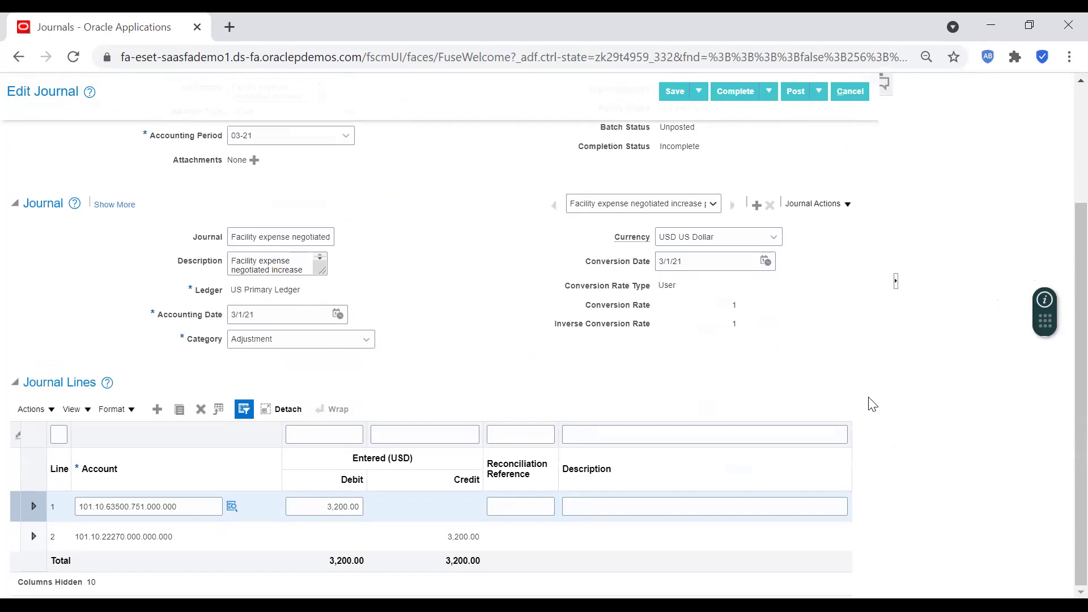
scroll(873, 405, up, 3)
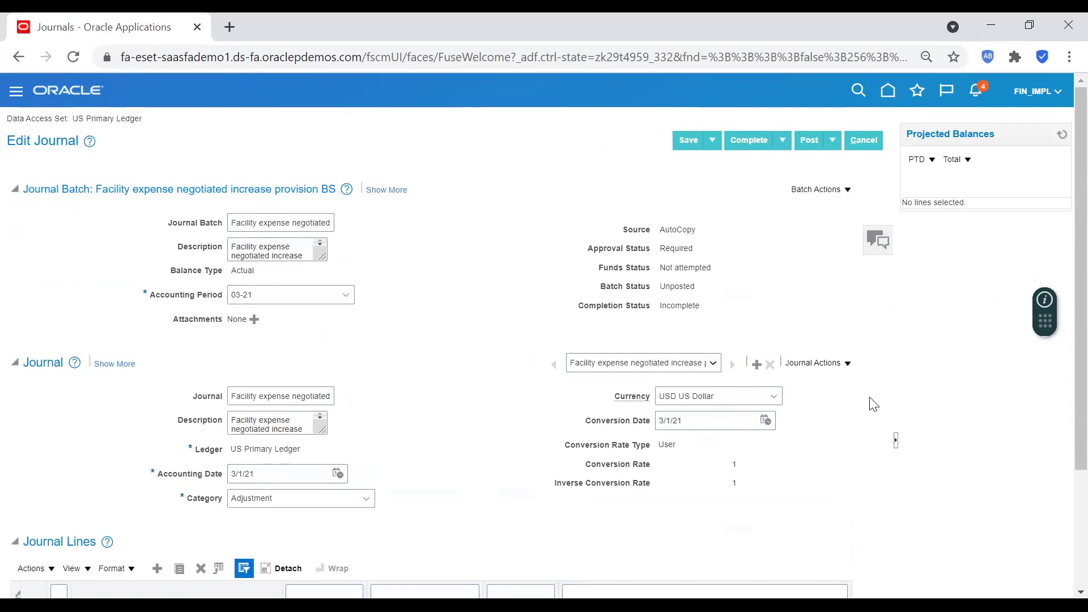
scroll(870, 408, down, 3)
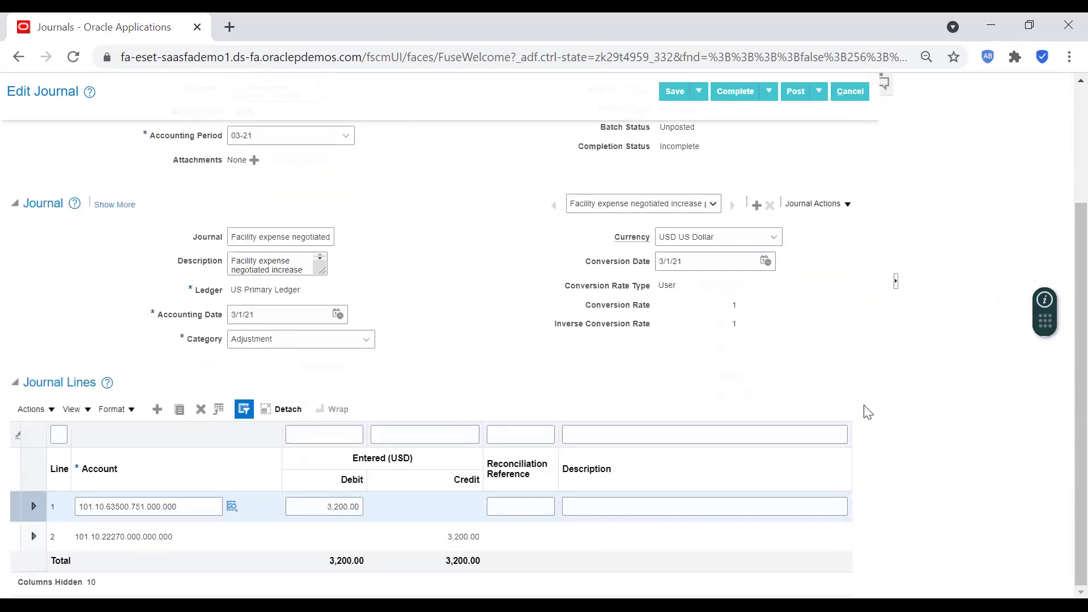
scroll(867, 412, up, 3)
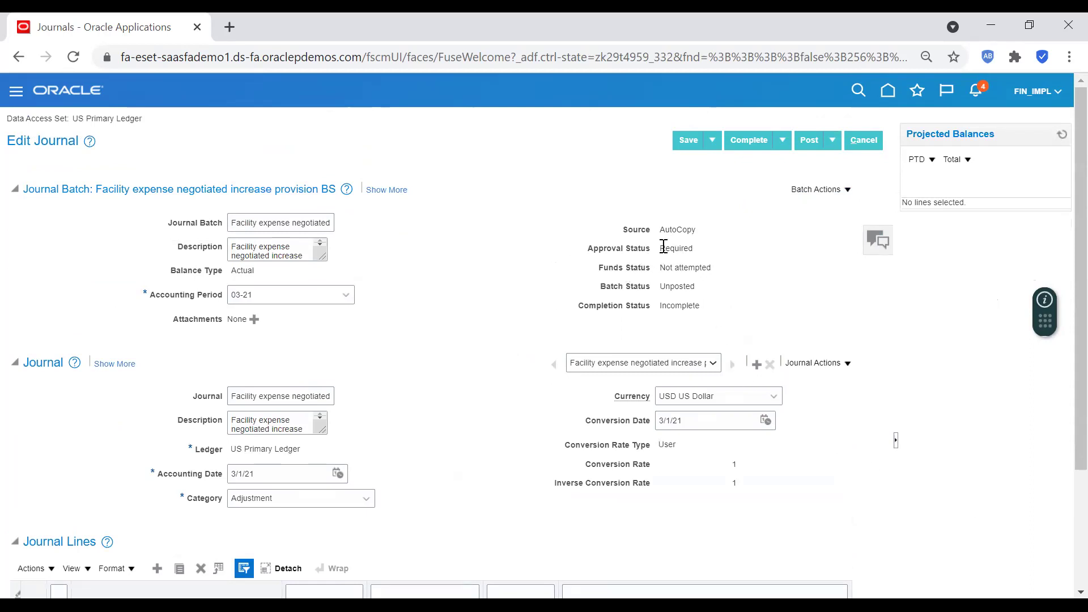
drag(661, 248, 698, 249)
drag(715, 270, 585, 293)
drag(700, 286, 659, 287)
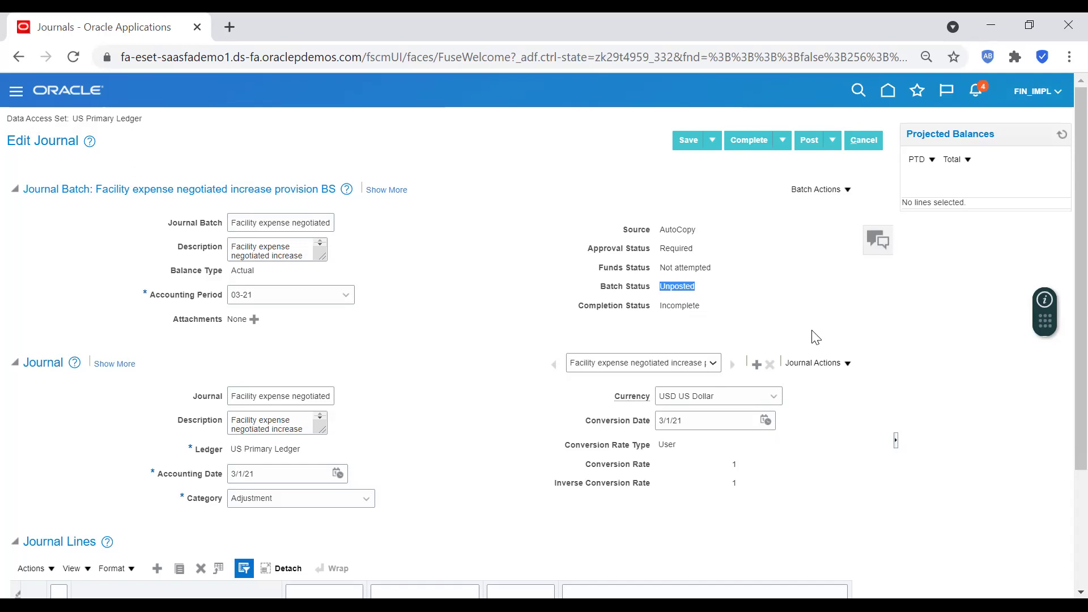
Step: Join the journal batch's Oracle Social Network conversation with projected balances collapsed, and review the change history on its wall
click(882, 247)
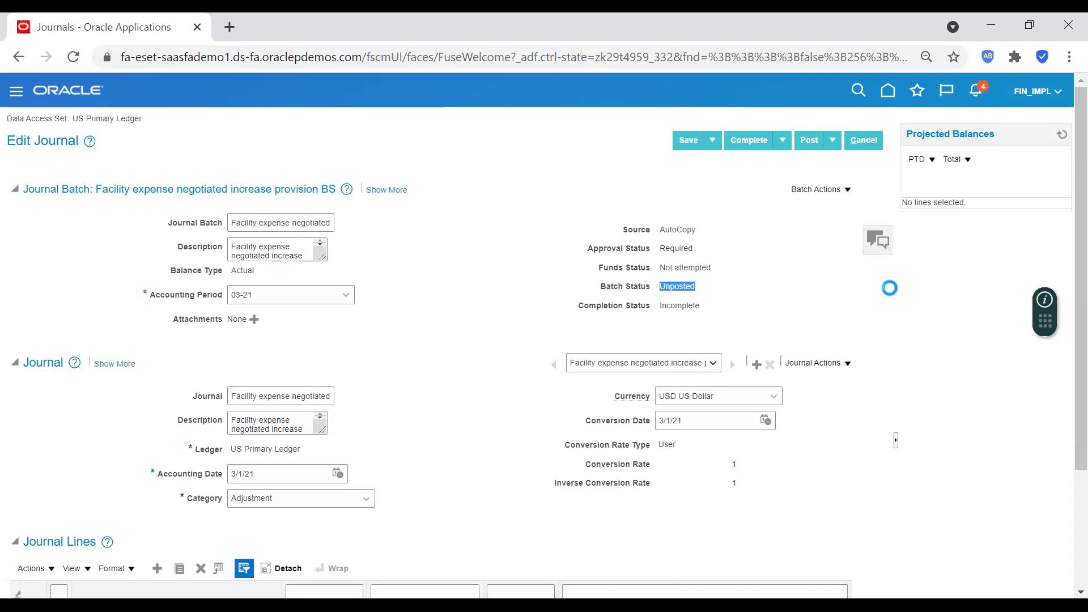
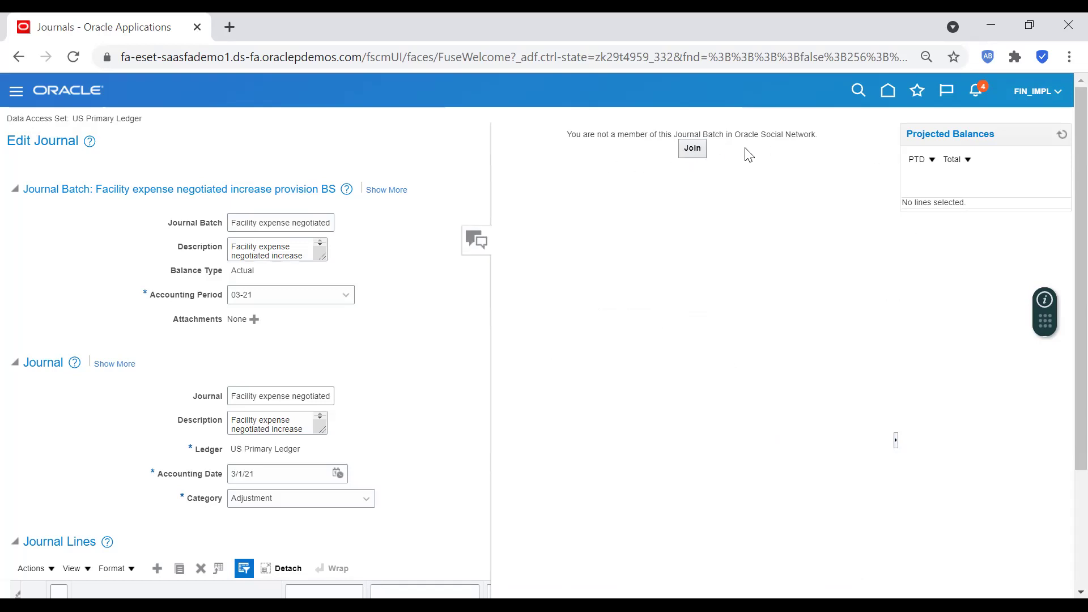
click(701, 153)
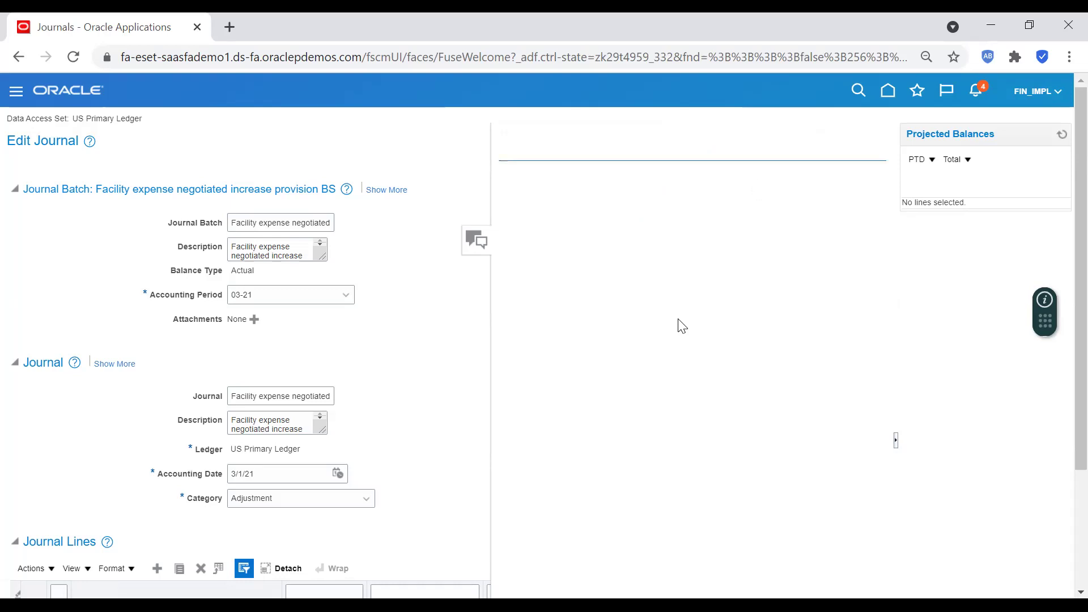
click(895, 440)
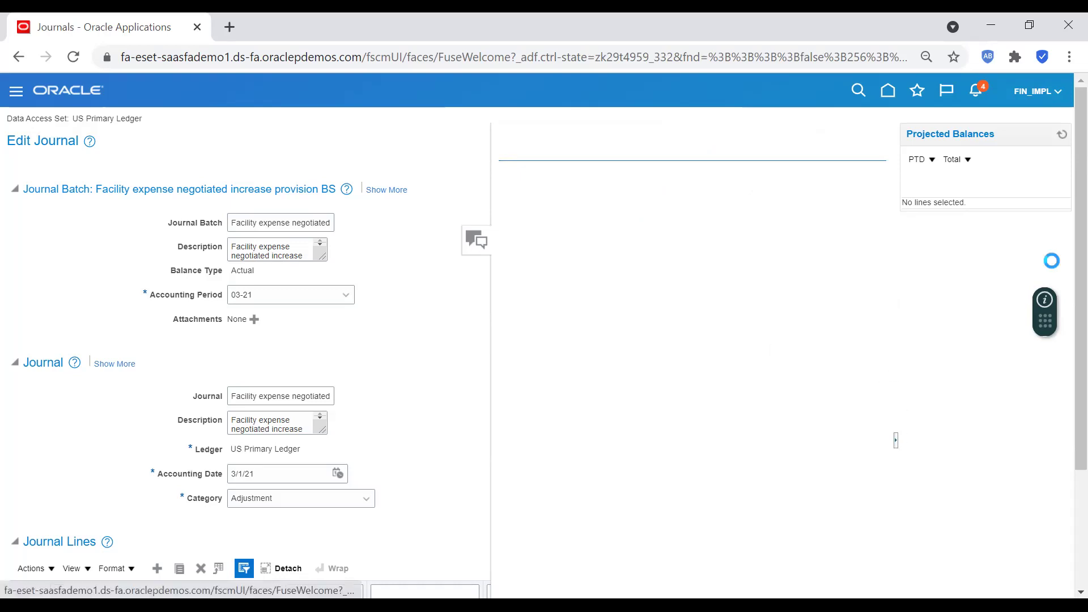
click(1055, 249)
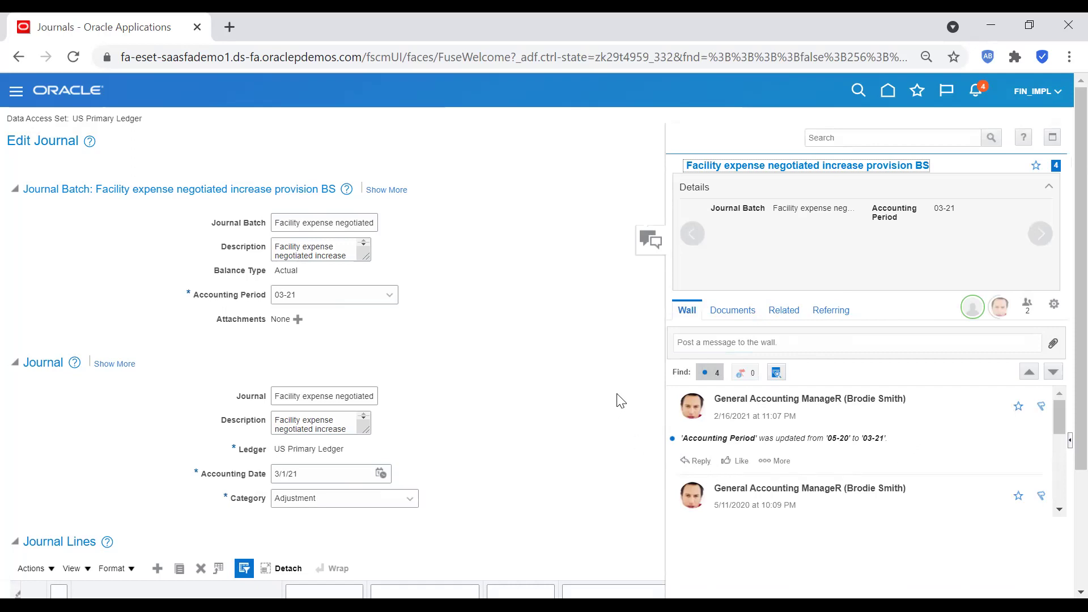
drag(1059, 414, 1056, 488)
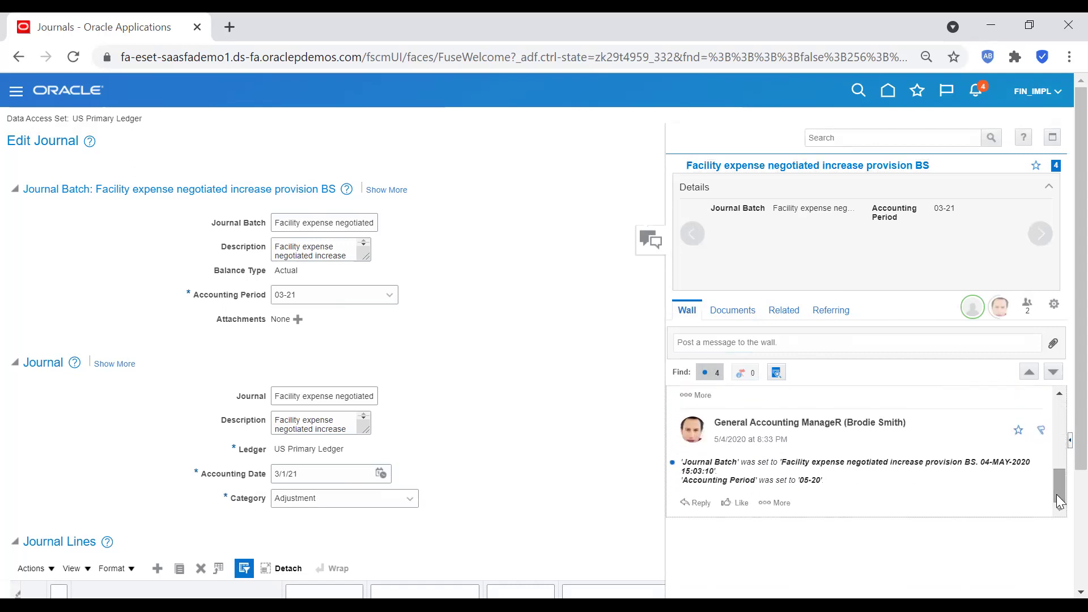
drag(1056, 491, 1062, 421)
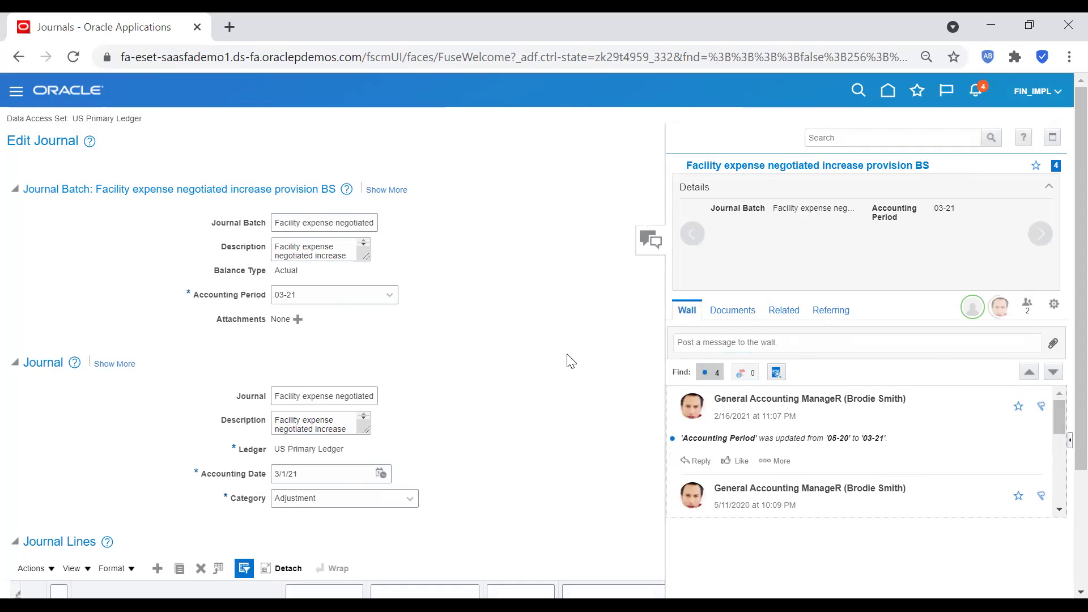
click(723, 318)
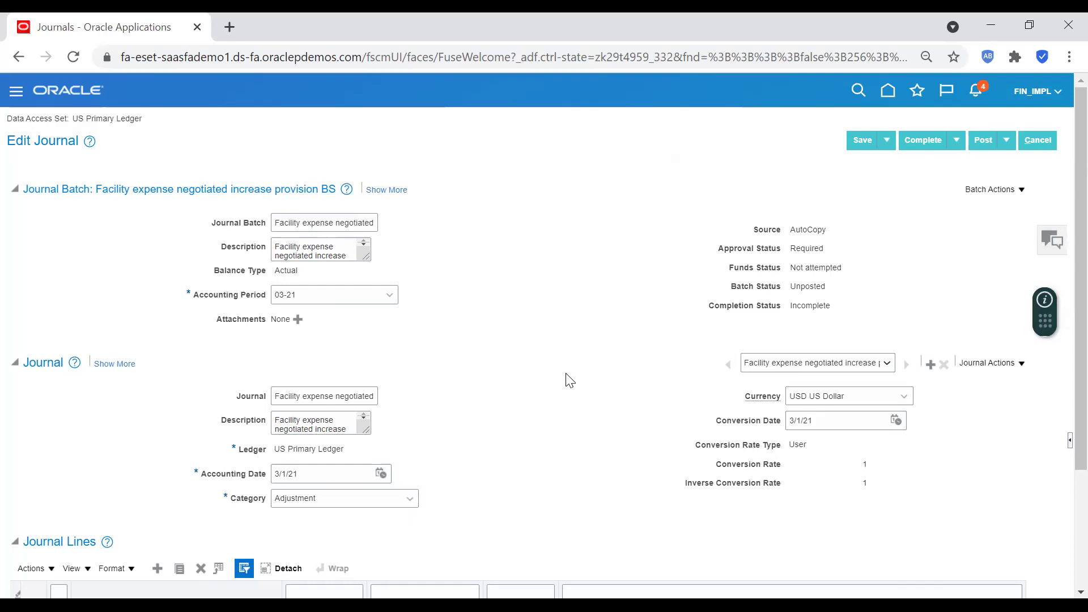
Step: Cancel the journal edit and open Invoices from the Payables apps on the home page
click(1039, 140)
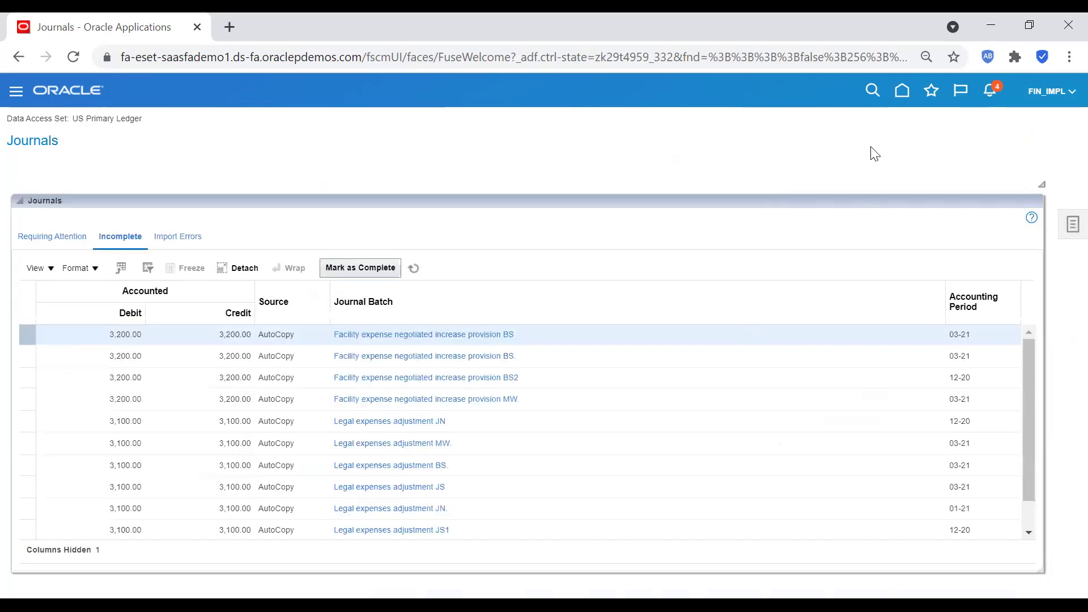
click(903, 91)
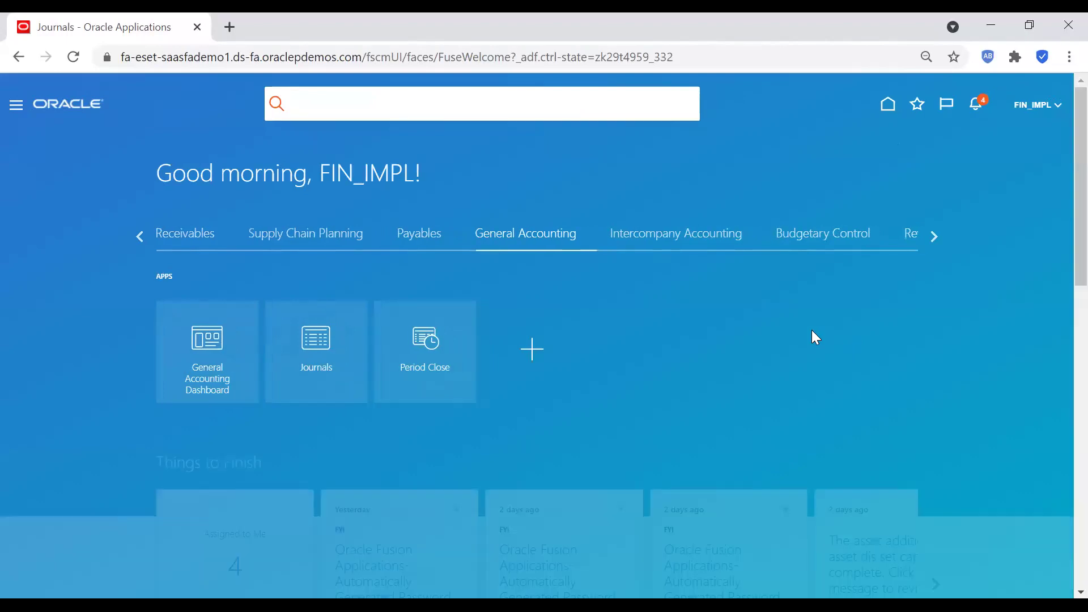
click(416, 234)
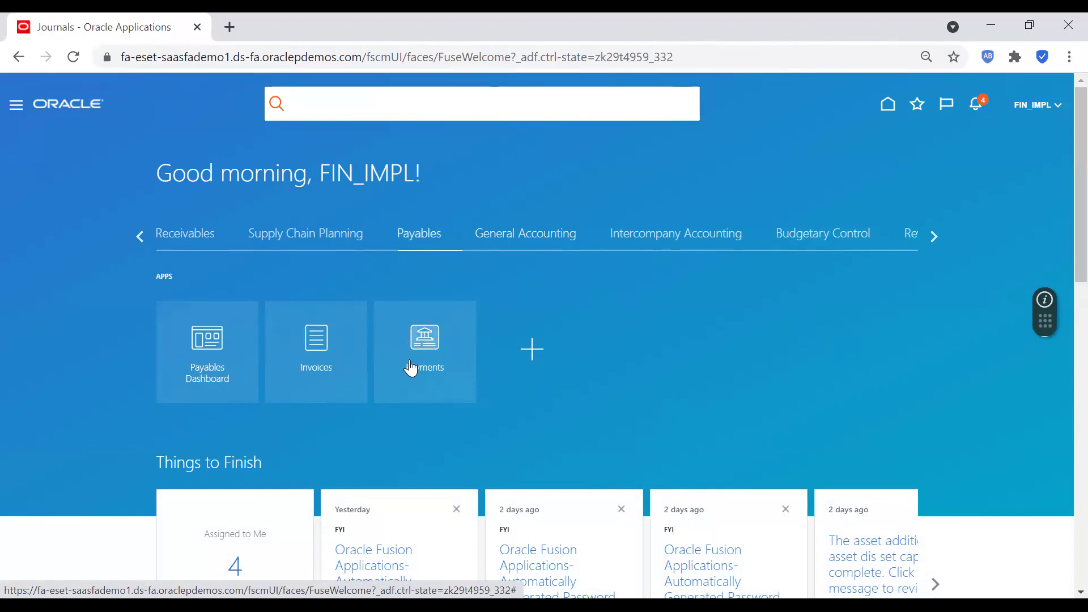
click(320, 355)
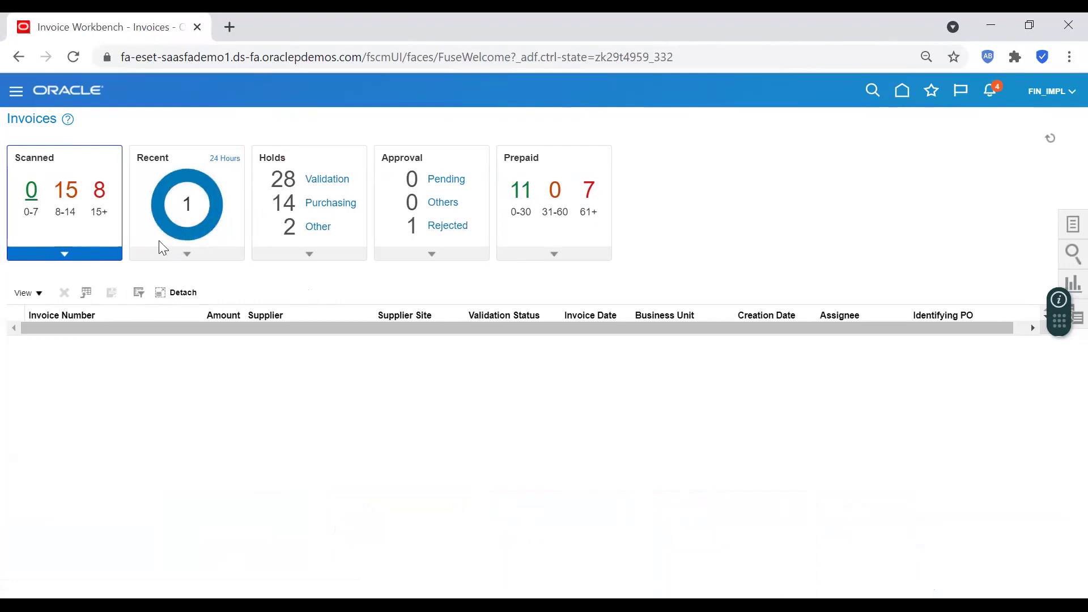
Step: Display the invoices from the last 24 hours and review all of their columns
mouse_move(159, 195)
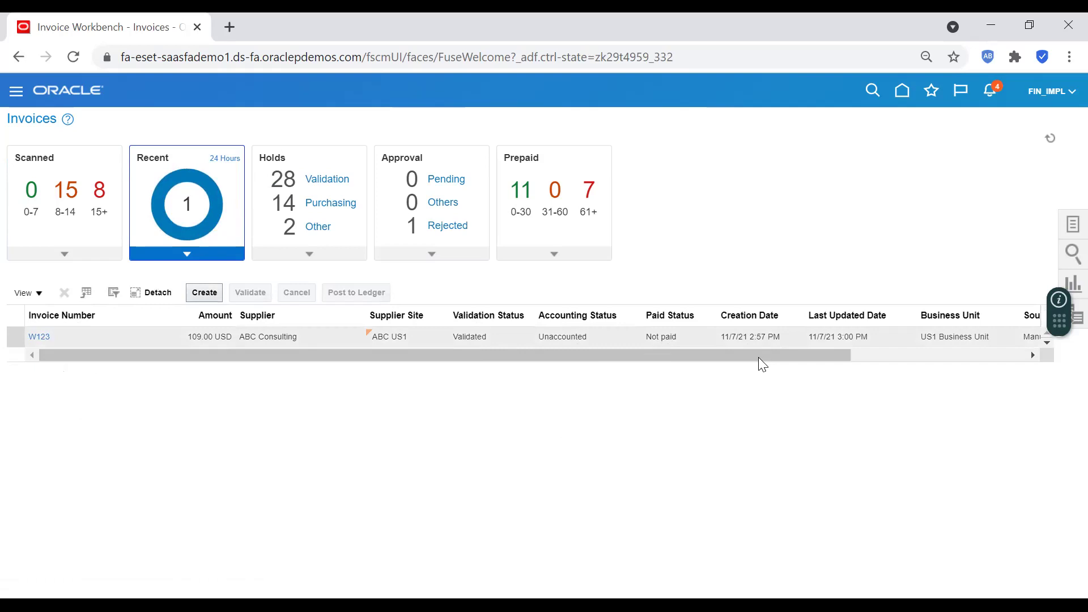
drag(758, 357, 932, 358)
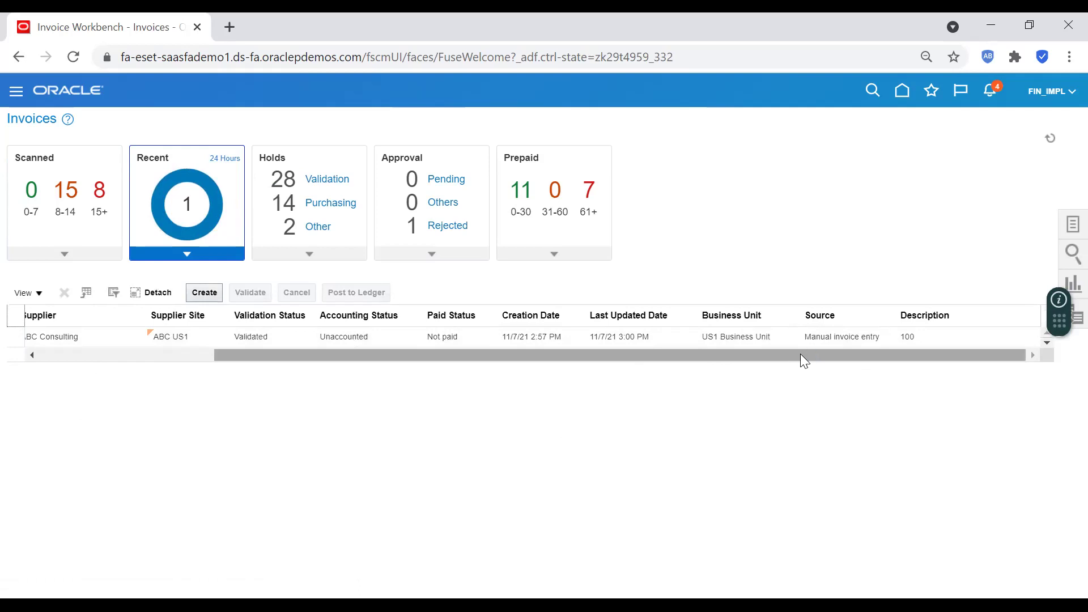
drag(803, 360, 529, 383)
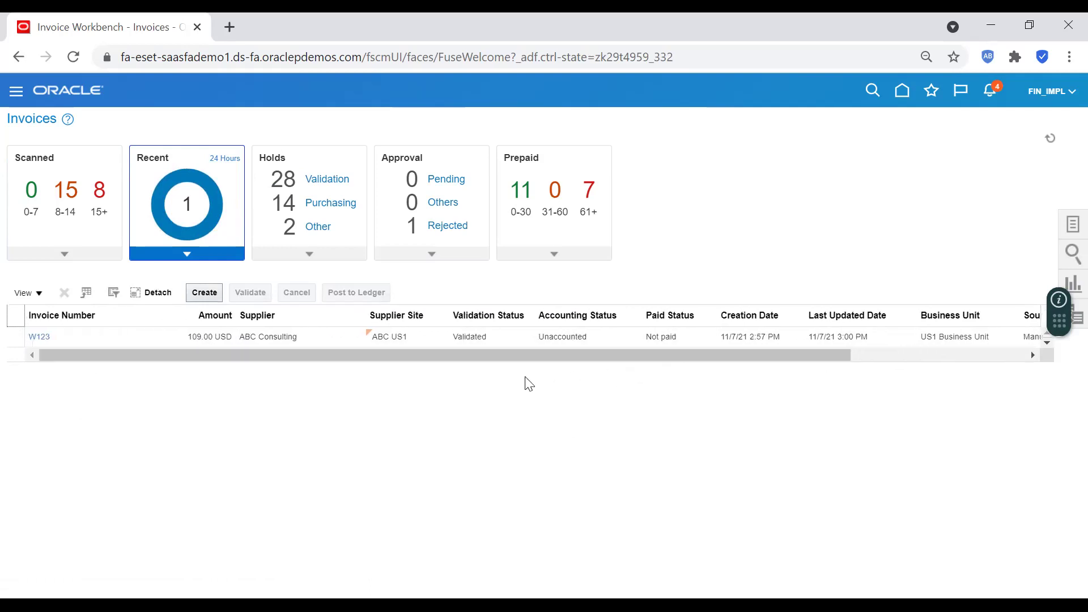
Step: Hide the Paid Status column in the recent invoices table
click(40, 296)
click(52, 336)
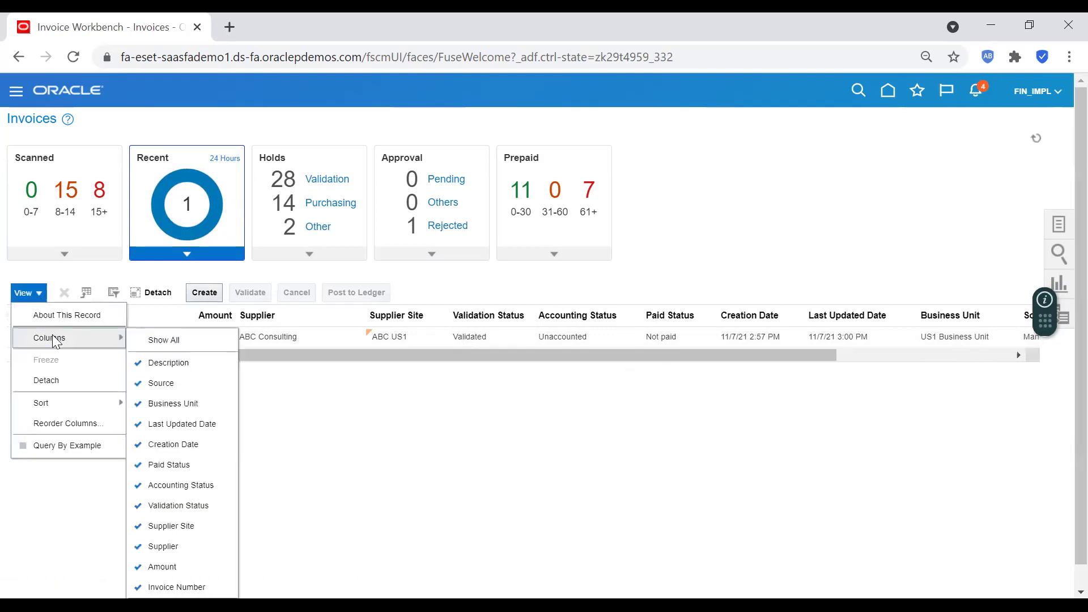
scroll(170, 383, down, 1)
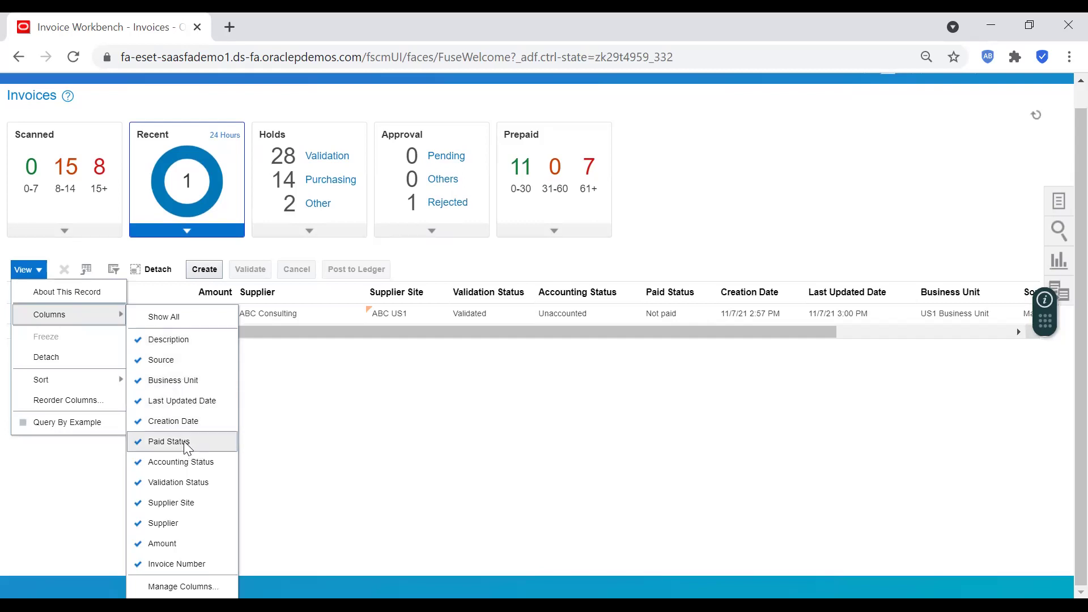
click(137, 441)
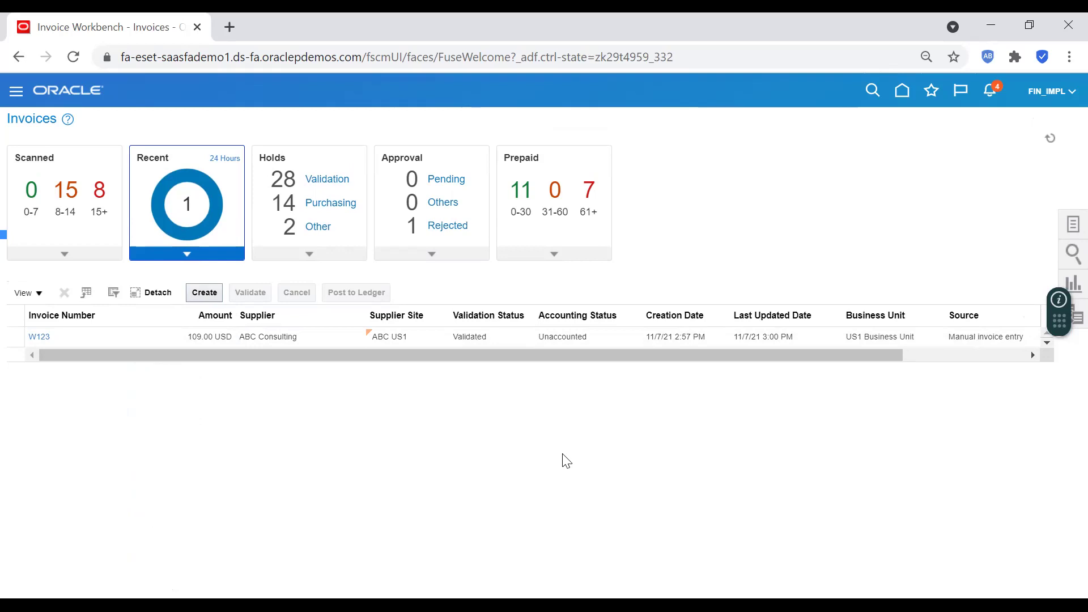
Step: Open the recent ABC Consulting invoice and examine its header, lines, transaction taxes and totals
click(116, 338)
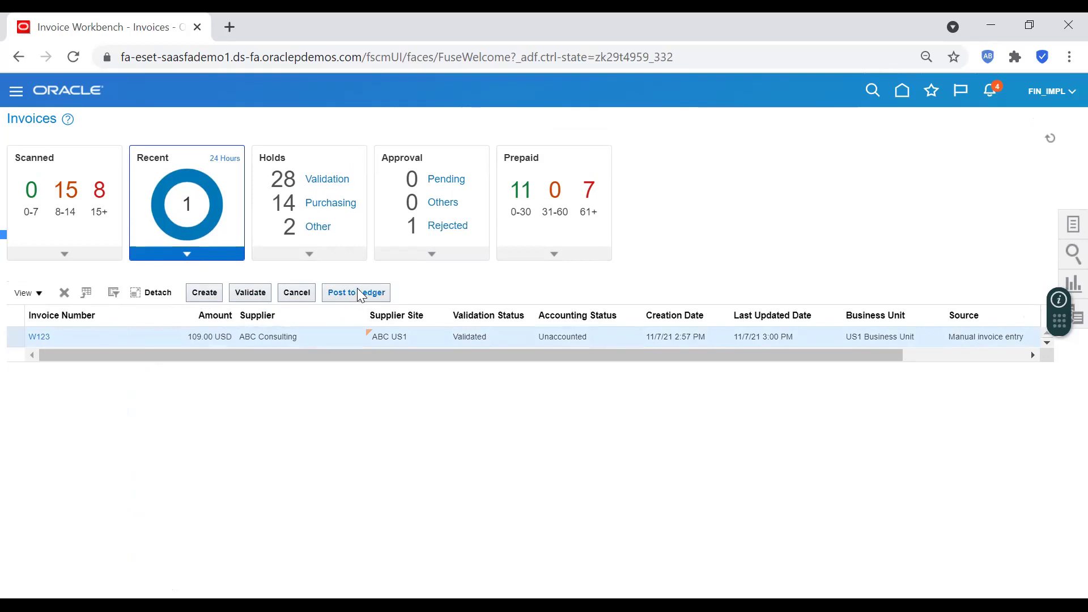
click(39, 336)
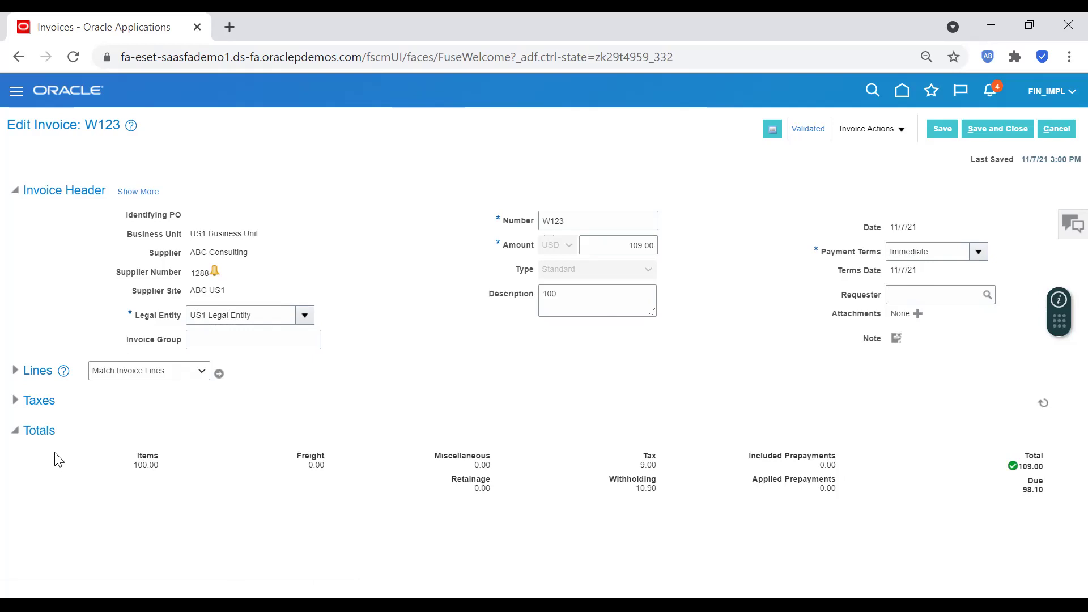
click(26, 374)
scroll(452, 364, down, 2)
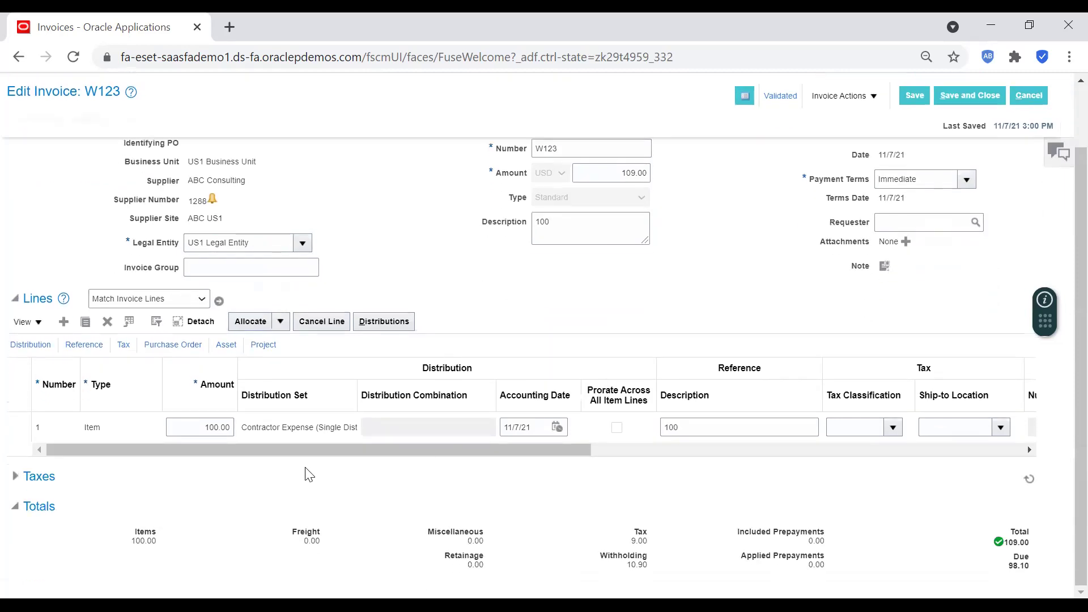
mouse_move(187, 449)
mouse_down()
mouse_move(259, 453)
mouse_move(187, 456)
mouse_up()
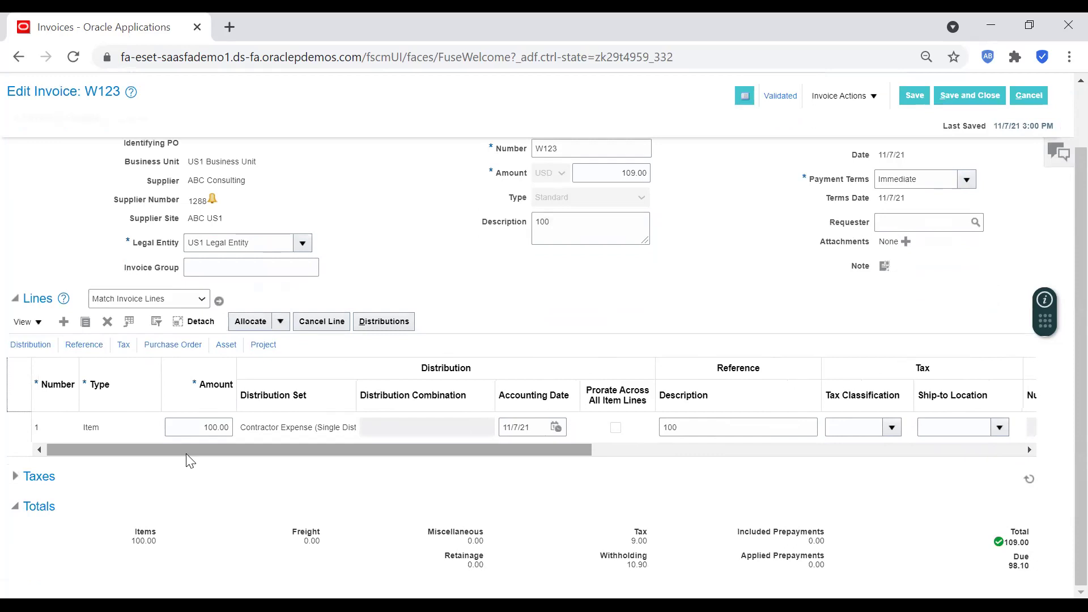
click(16, 477)
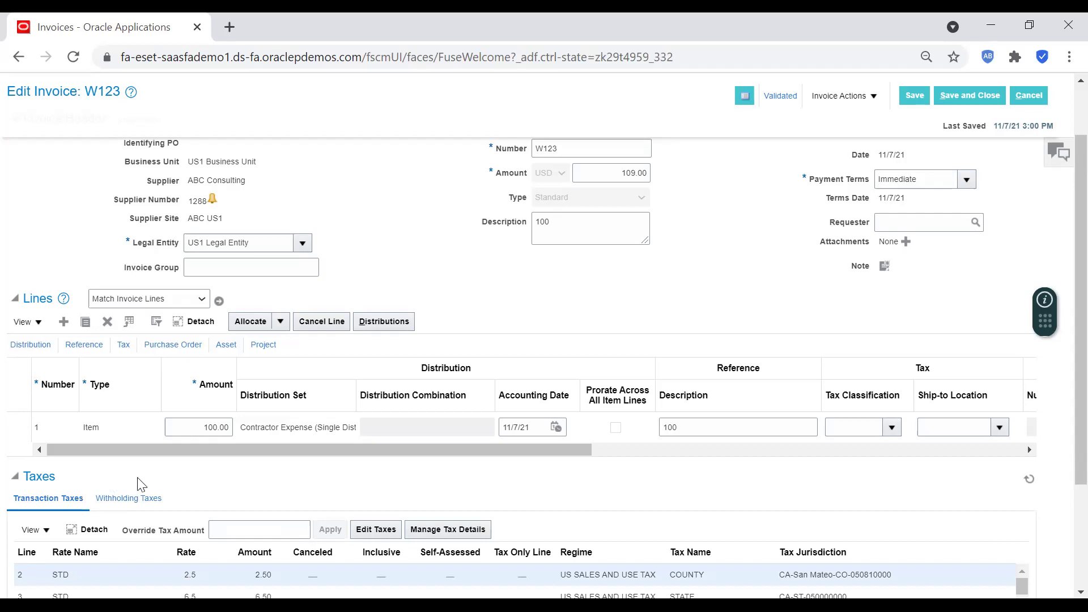
scroll(772, 291, down, 3)
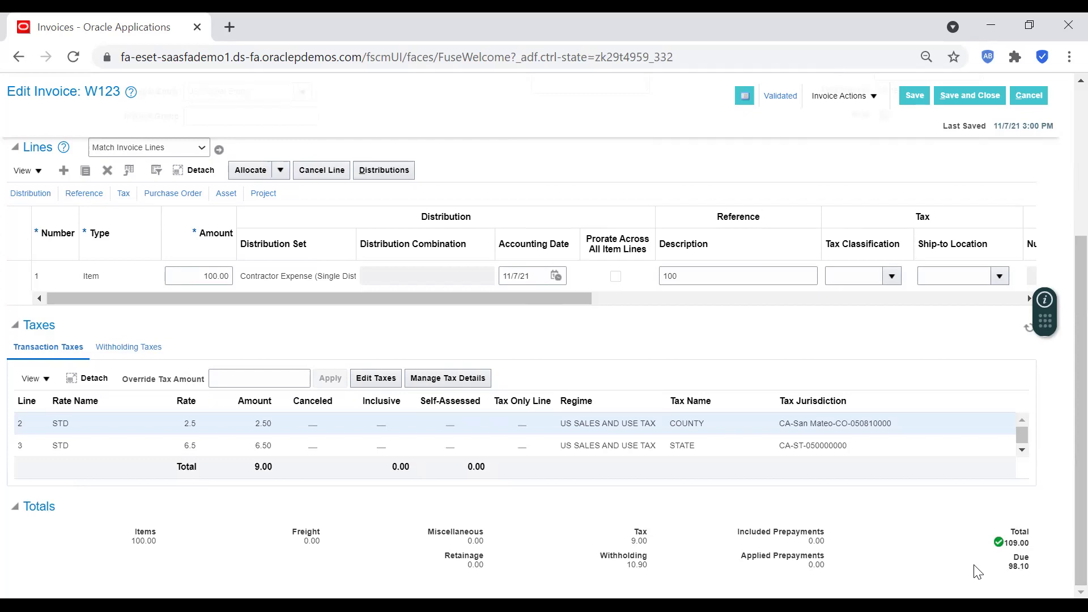
double_click(629, 564)
scroll(711, 578, up, 5)
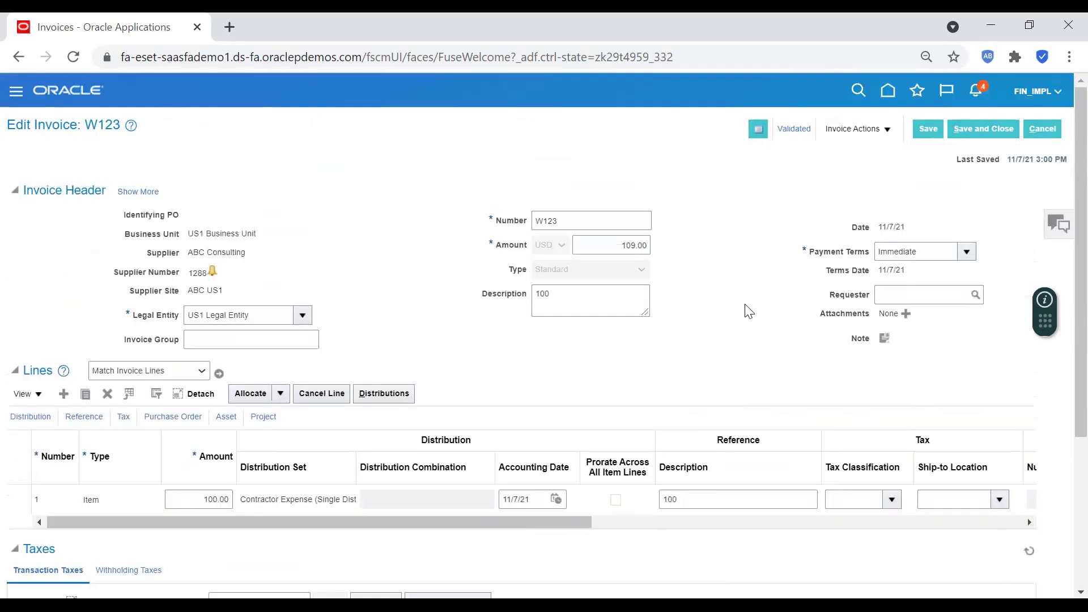
Step: Review the validation, accounting and payment status in the invoice summary, and check the supplier's available prepayments alert
click(782, 136)
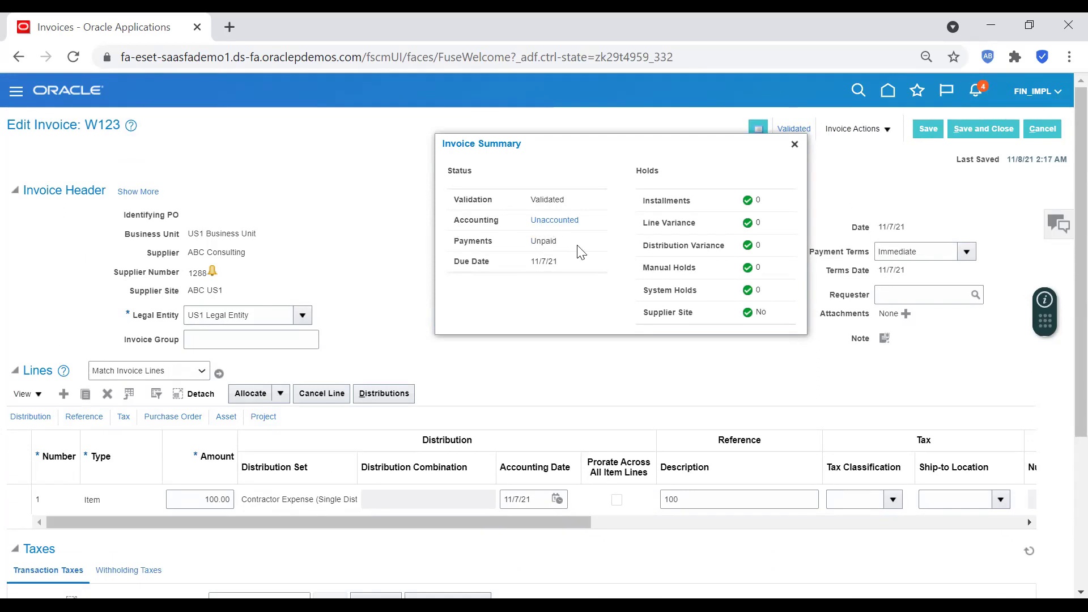
drag(557, 241, 538, 244)
click(794, 144)
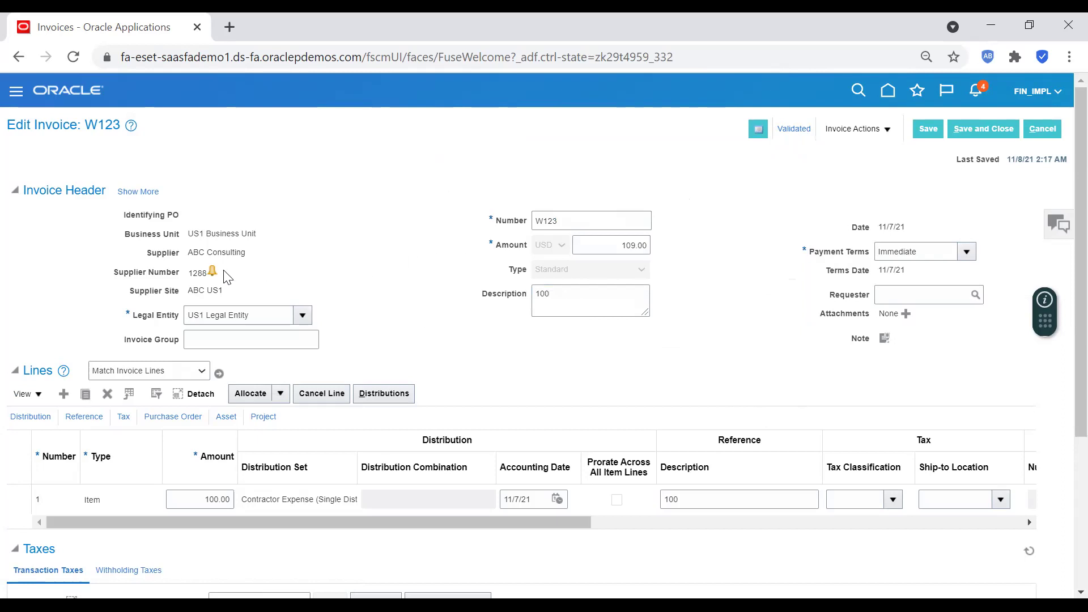
mouse_move(213, 272)
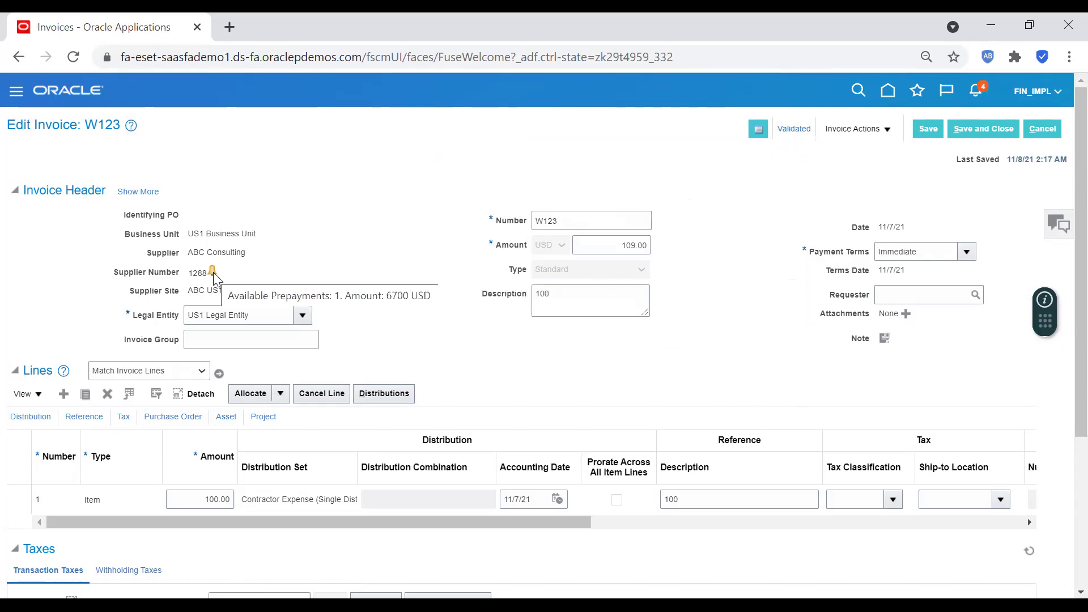